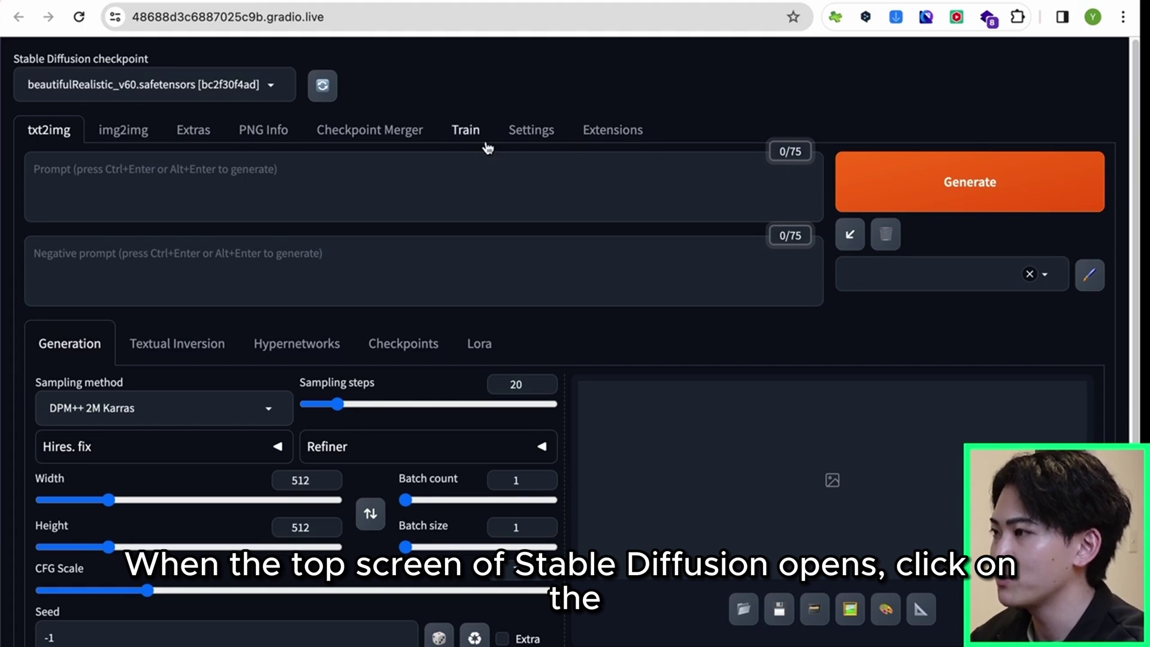
Install sd-webui-mov2mov by pasting its GitHub URL in Extensions > Install from URL.
click(616, 134)
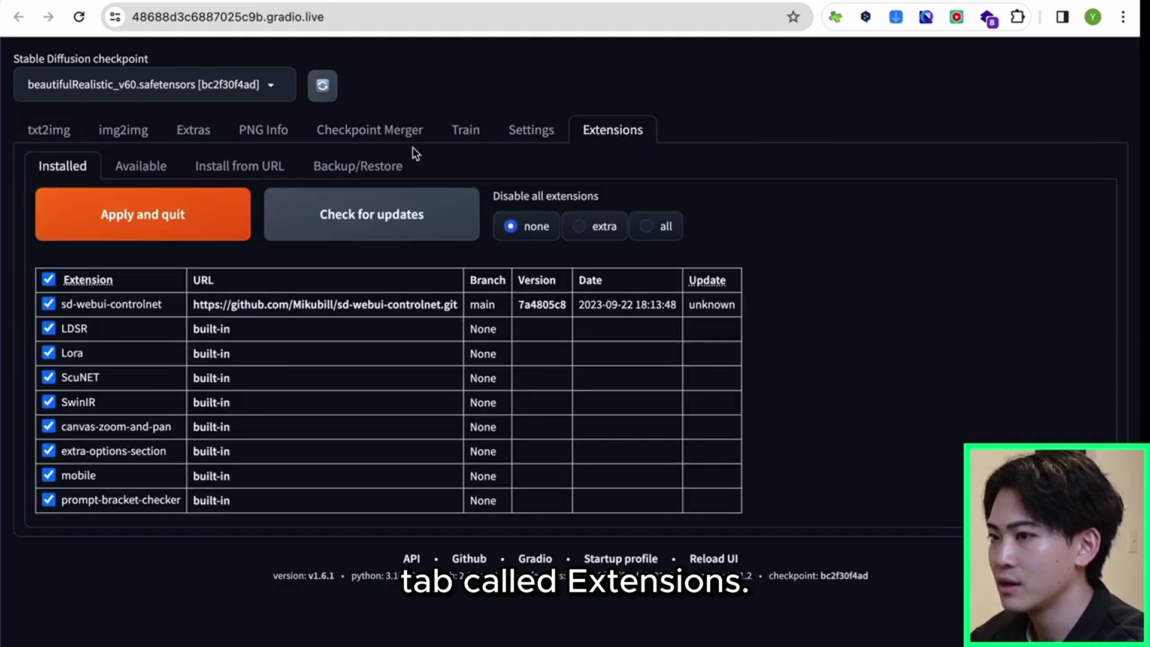
click(278, 167)
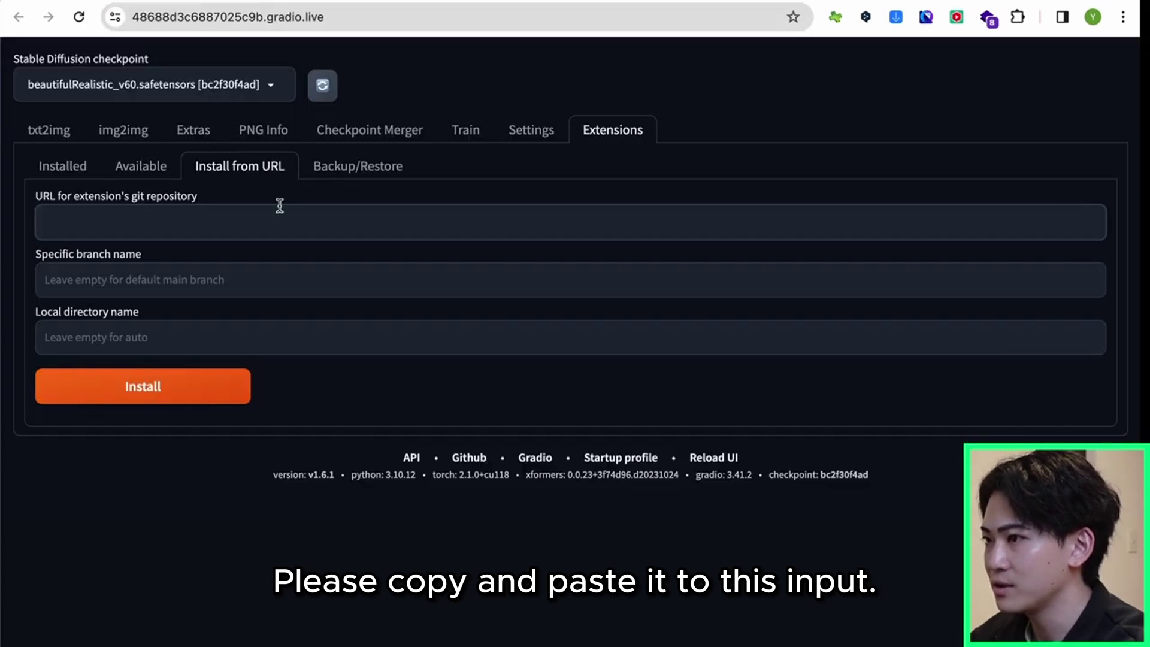
click(270, 217)
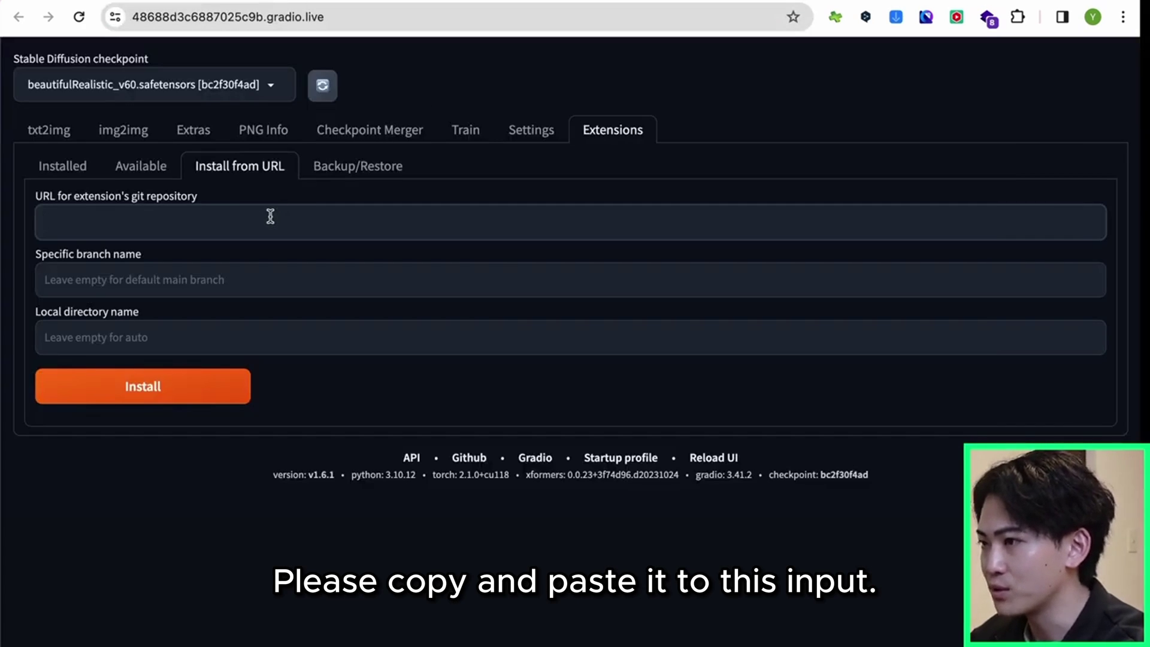
text(https://github.com/Scholar01/sd-webui-mov2mov)
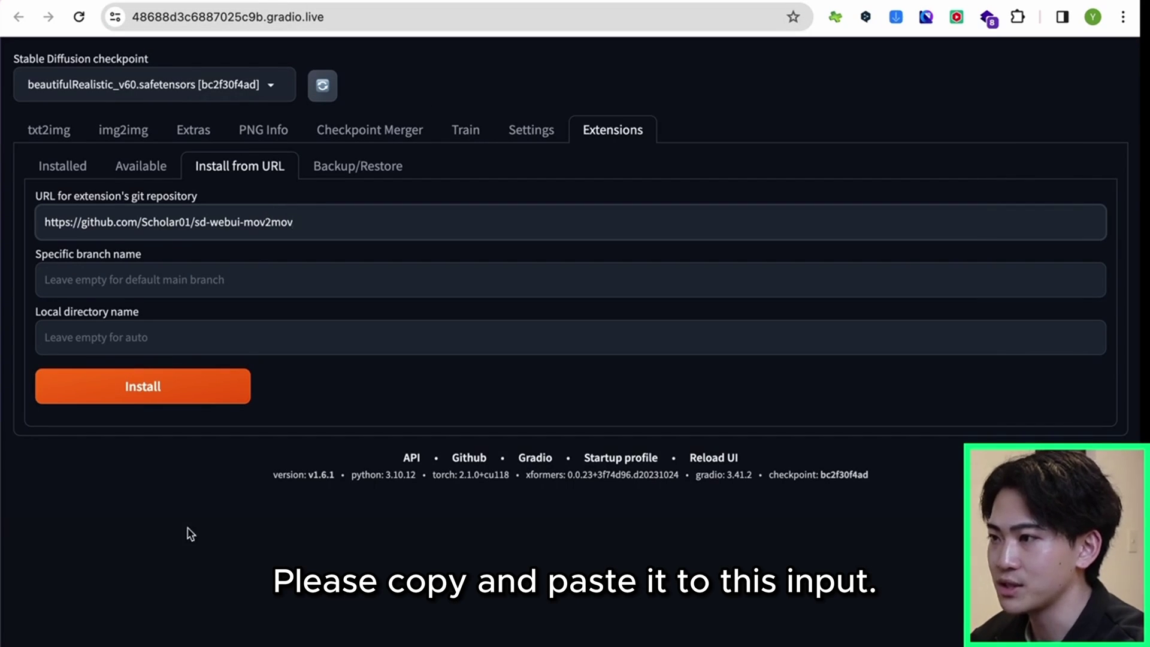
click(165, 395)
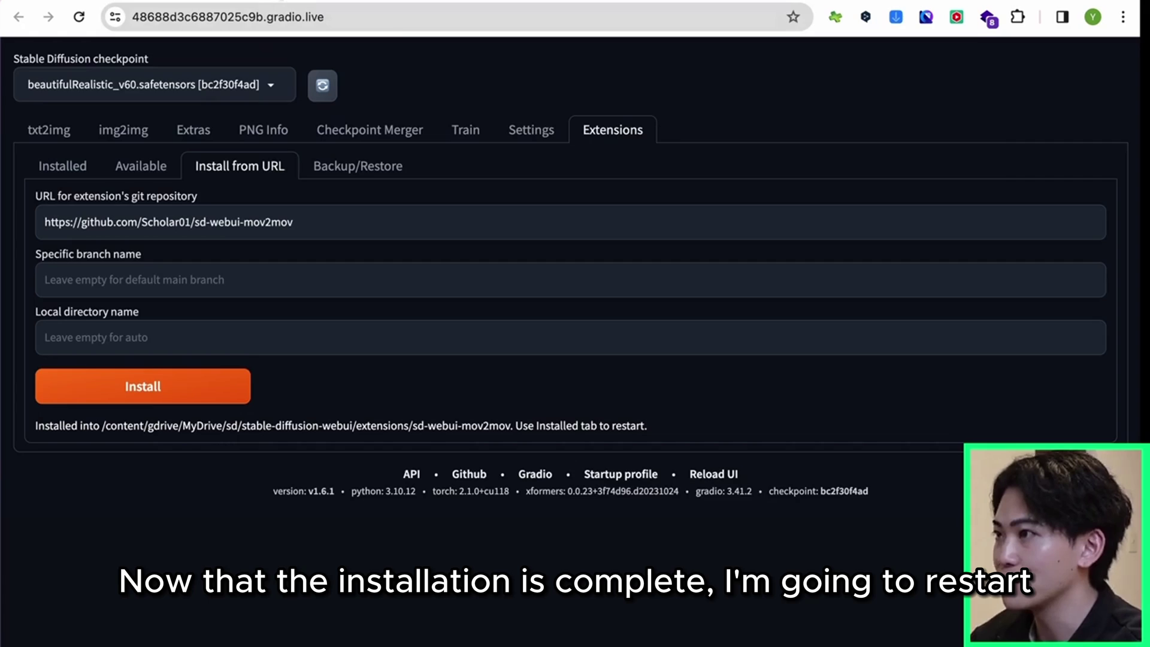
Stop and re-run the Colab launch cell so the WebUI reloads with mov2mov.
key(ctrl+Tab)
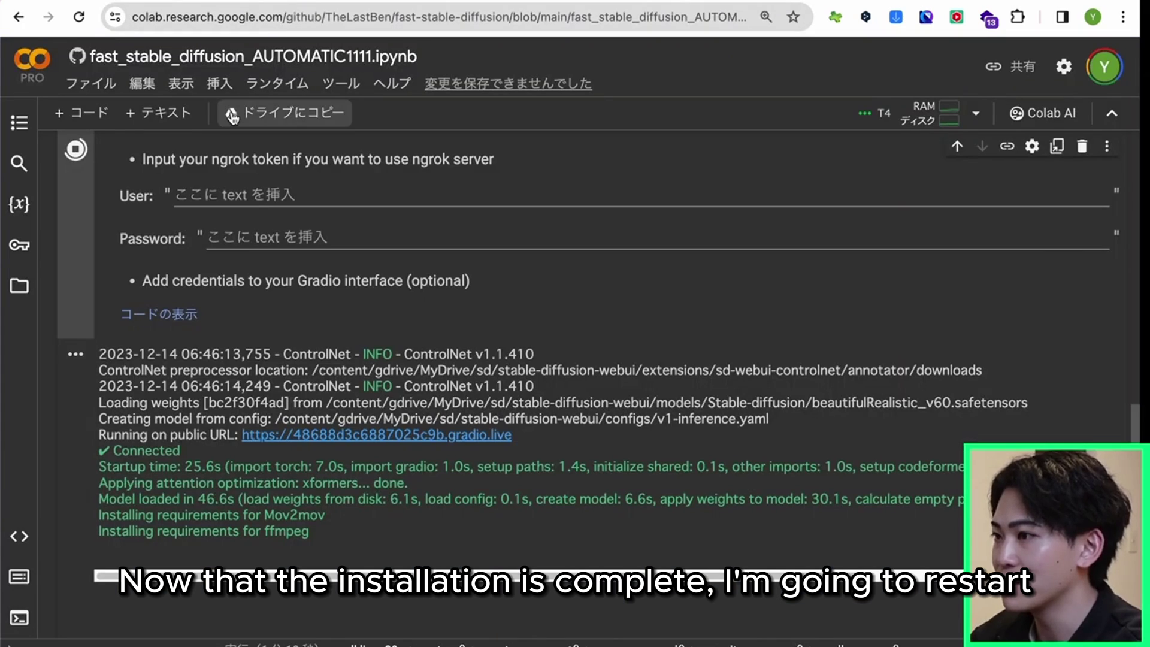
click(85, 159)
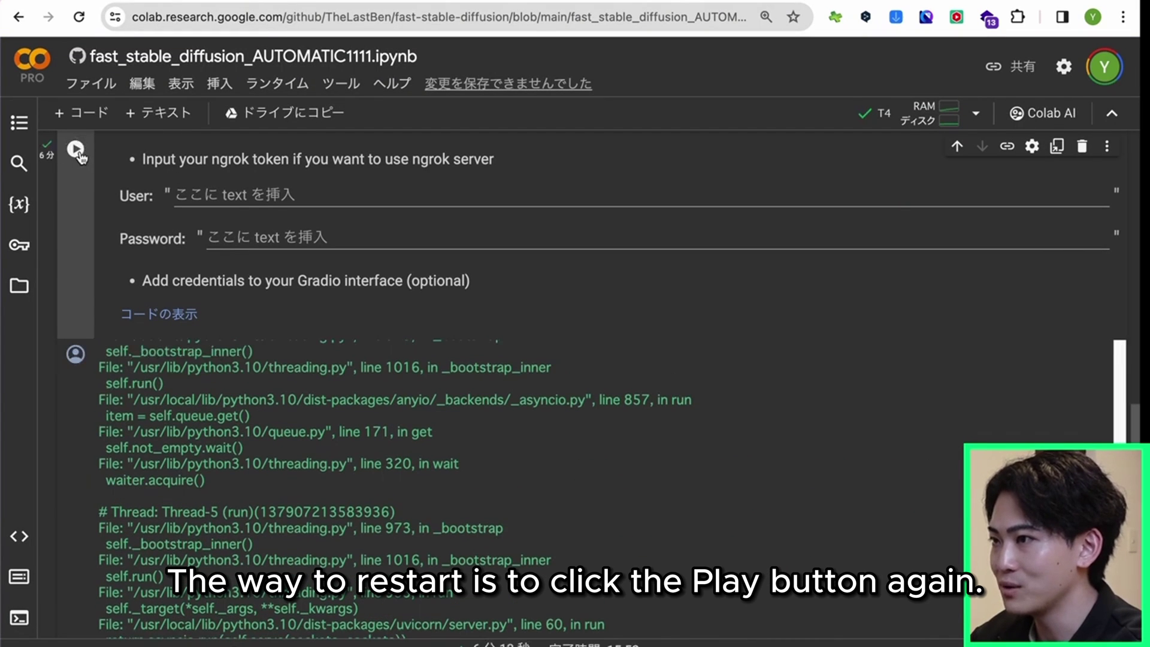
click(78, 153)
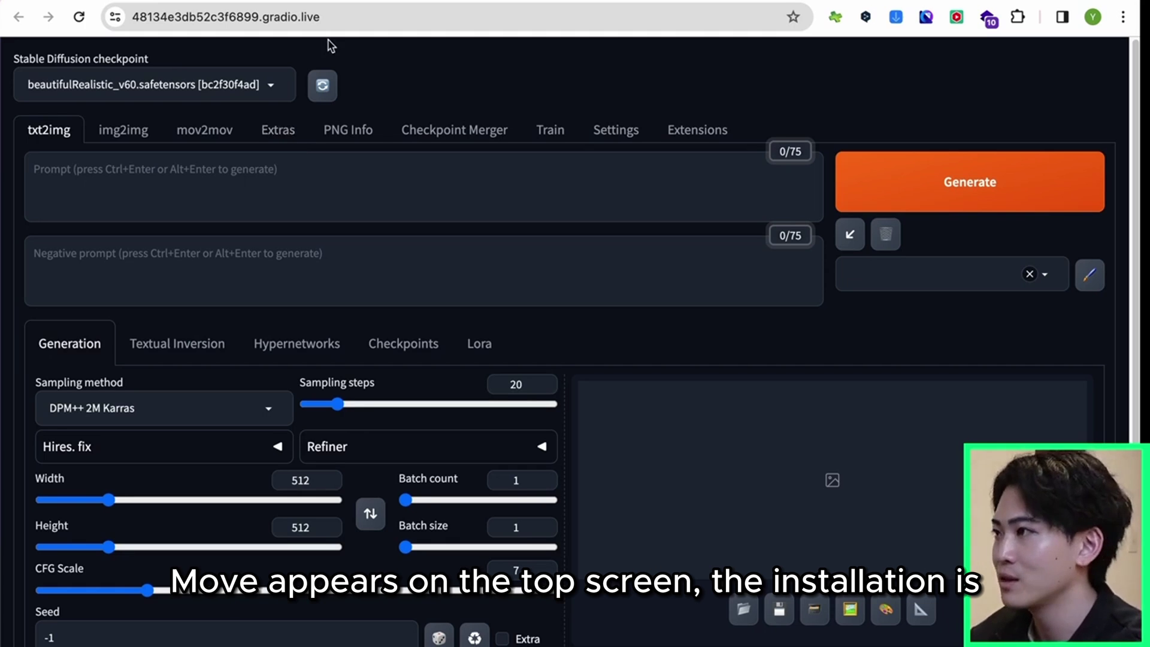
Check the new mov2mov tab and copy the ReActor repository URL from GitHub.
click(227, 134)
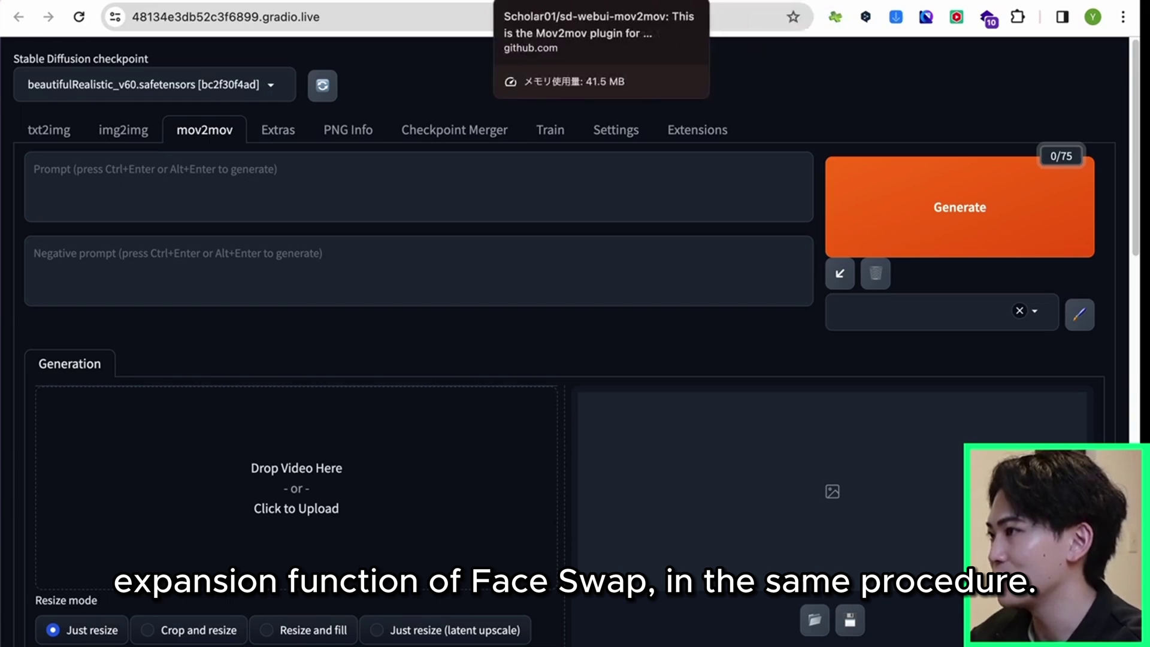
click(436, 1)
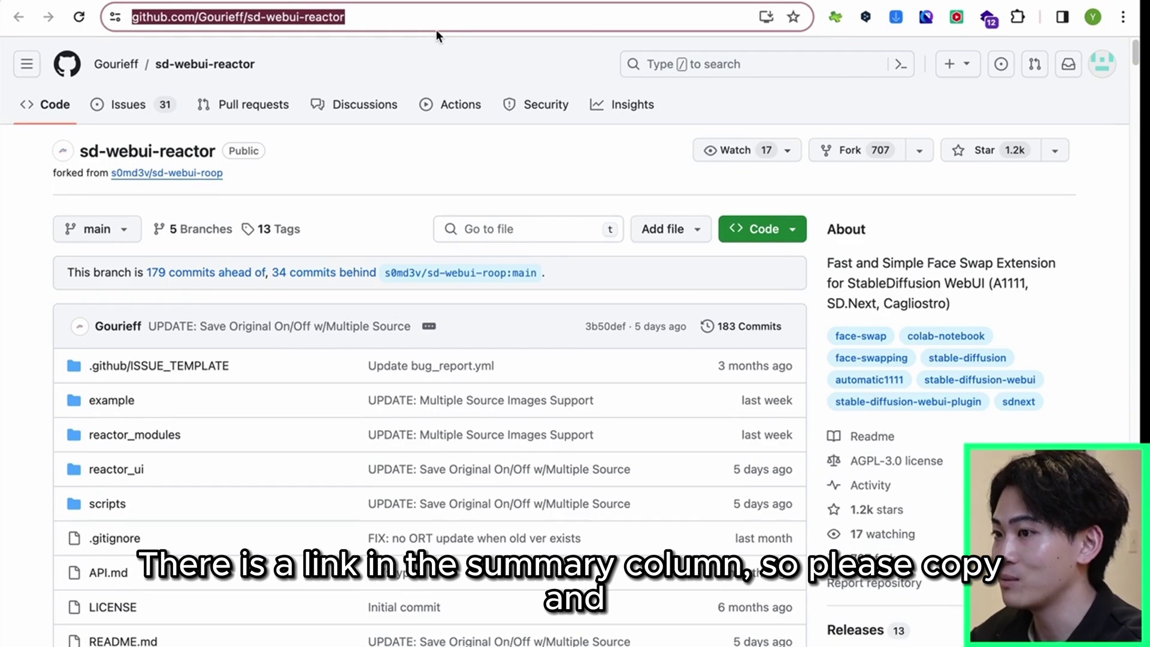
click(428, 2)
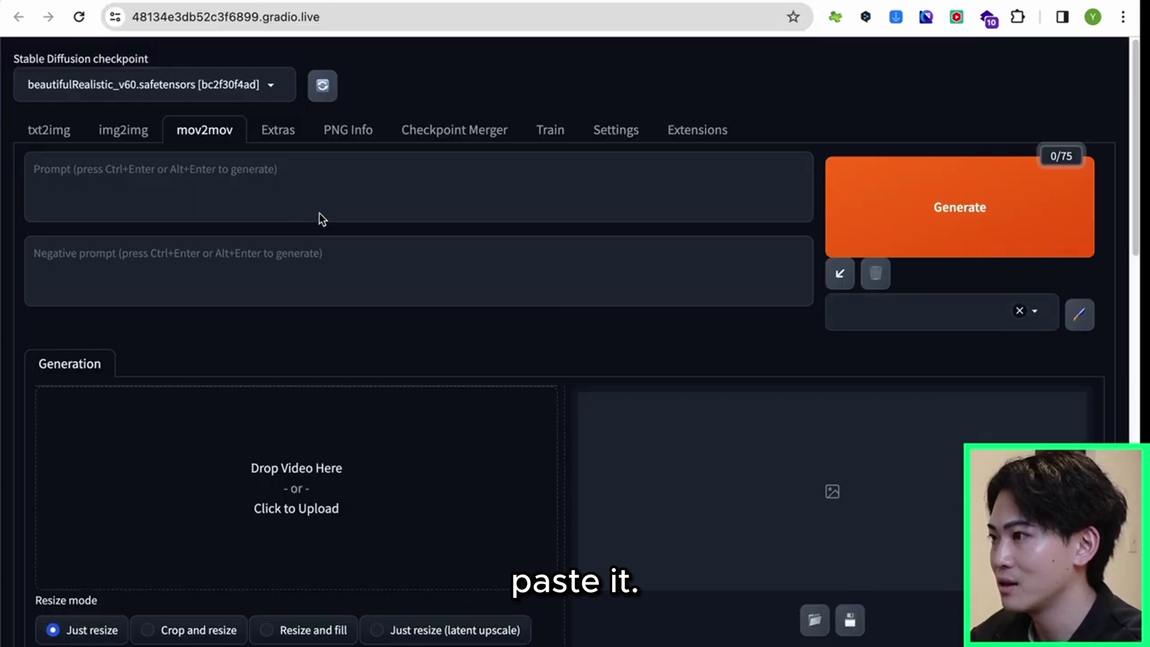
Install sd-webui-reactor from its pasted GitHub URL, then stop the Colab cell to restart.
click(666, 129)
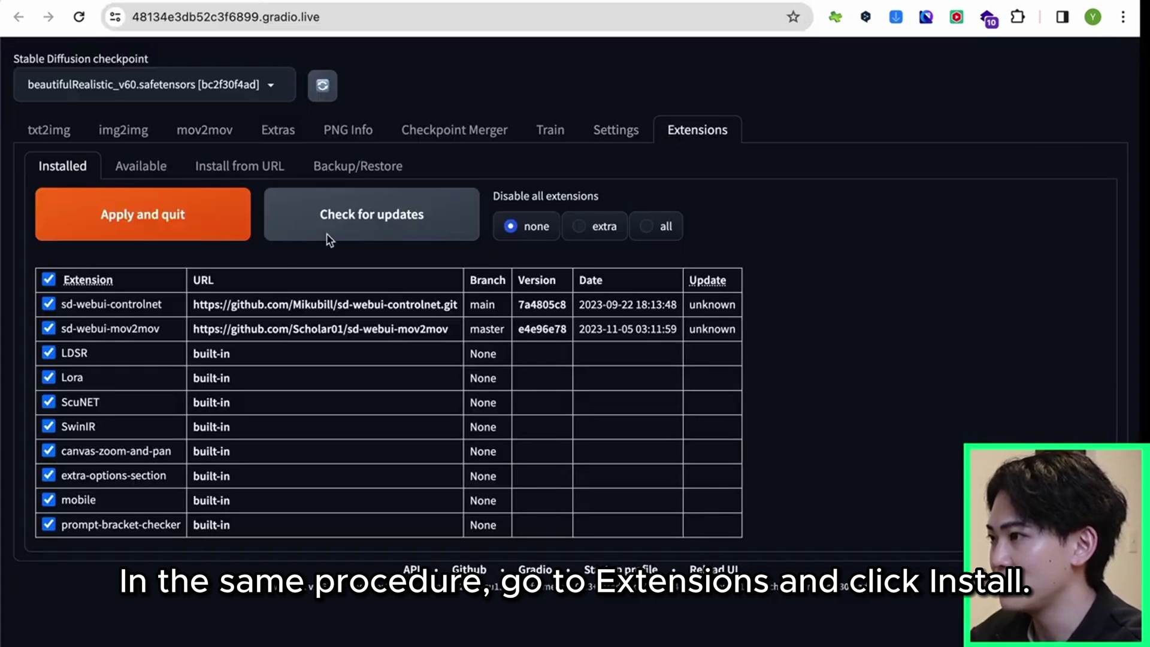
click(263, 170)
click(208, 226)
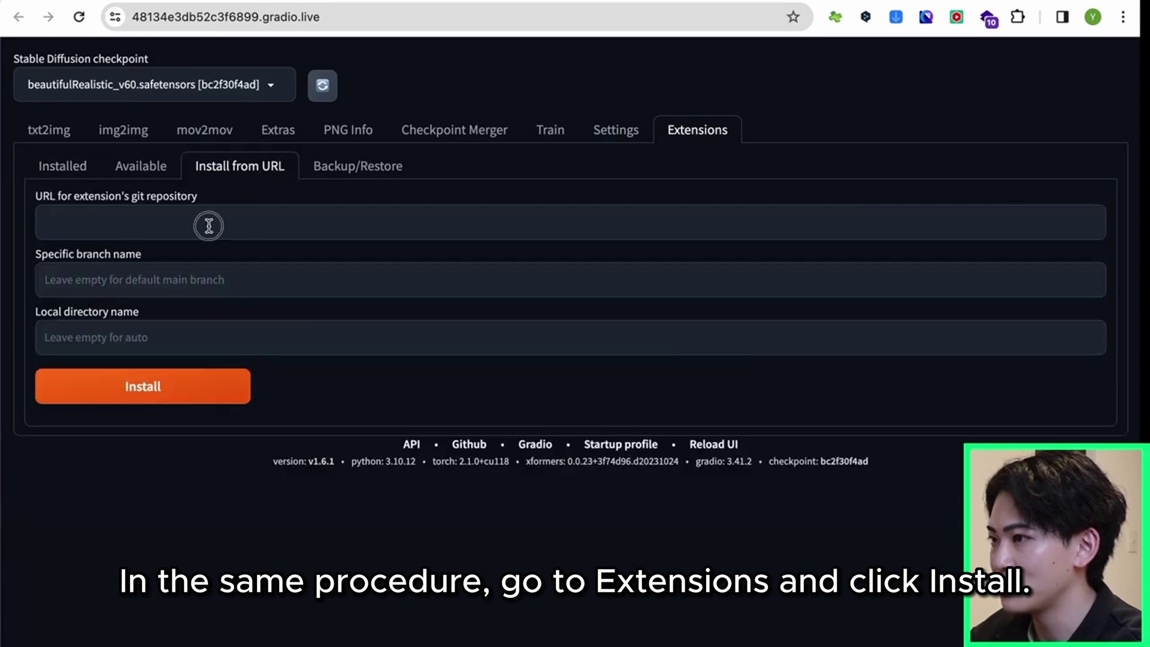
text(https://github.com/Gourieff/sd-webui-reactor)
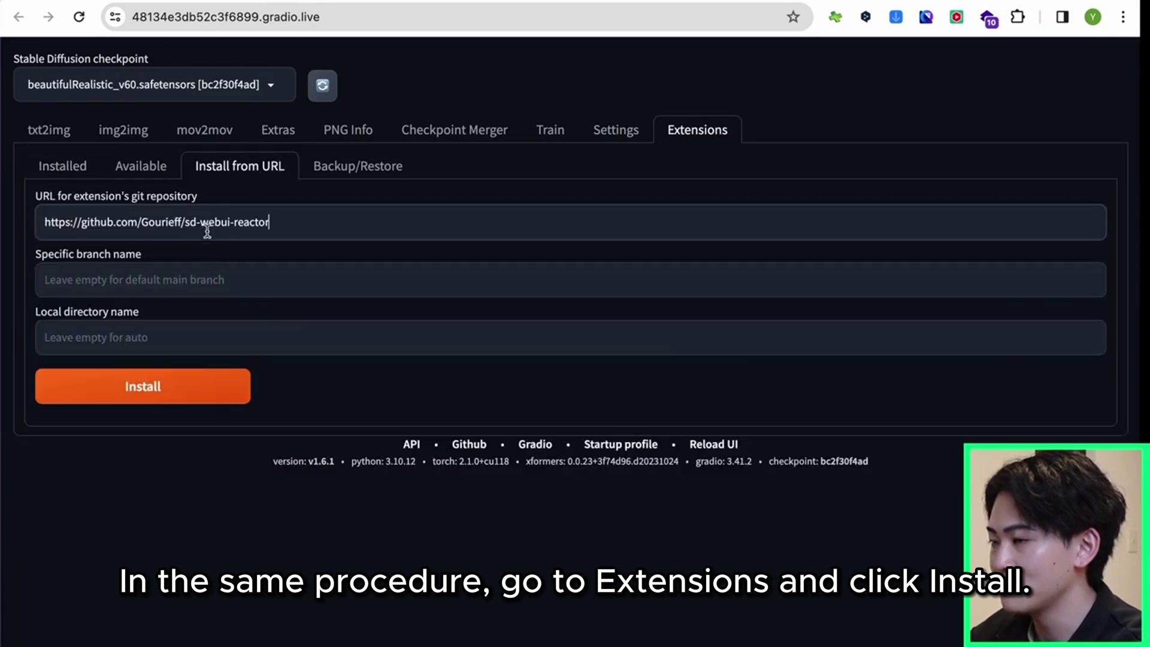
click(188, 393)
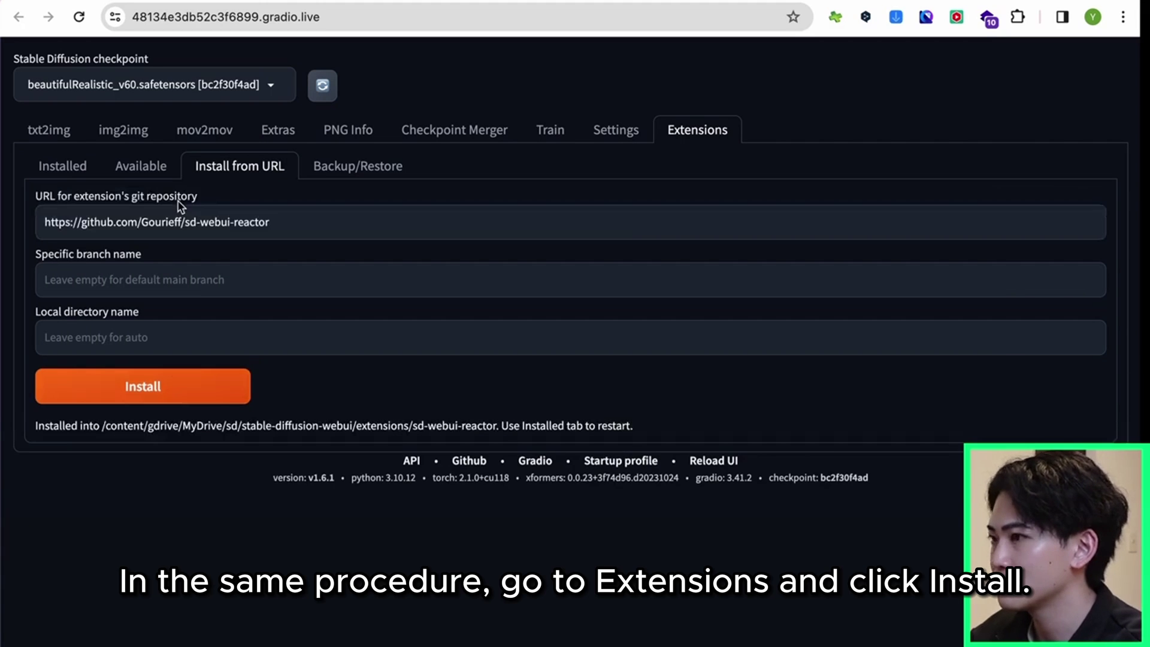
click(279, 3)
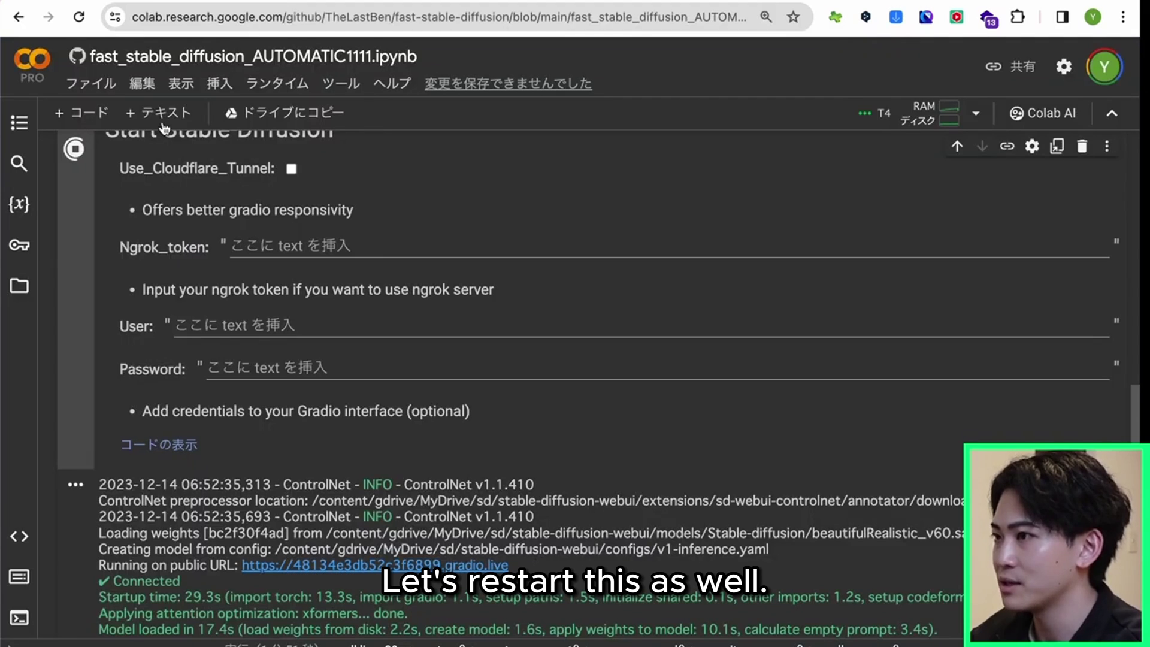
click(84, 154)
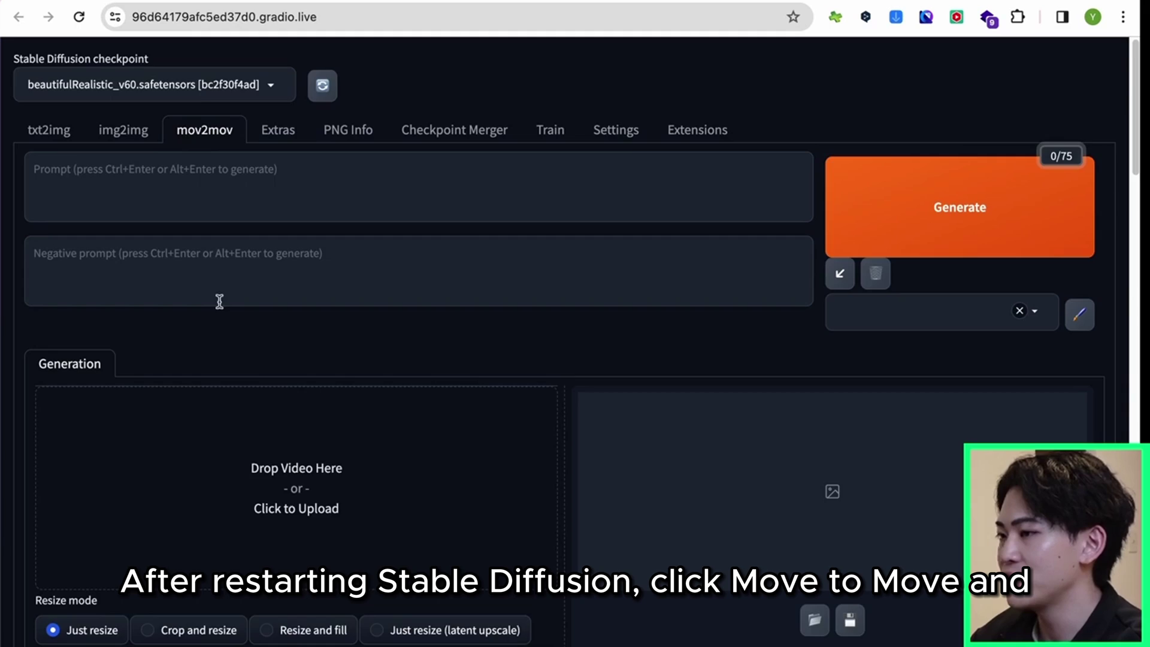
Scroll the mov2mov page past Movie Editor and ControlNet to find the ReActor panel.
scroll(218, 300, down, 20)
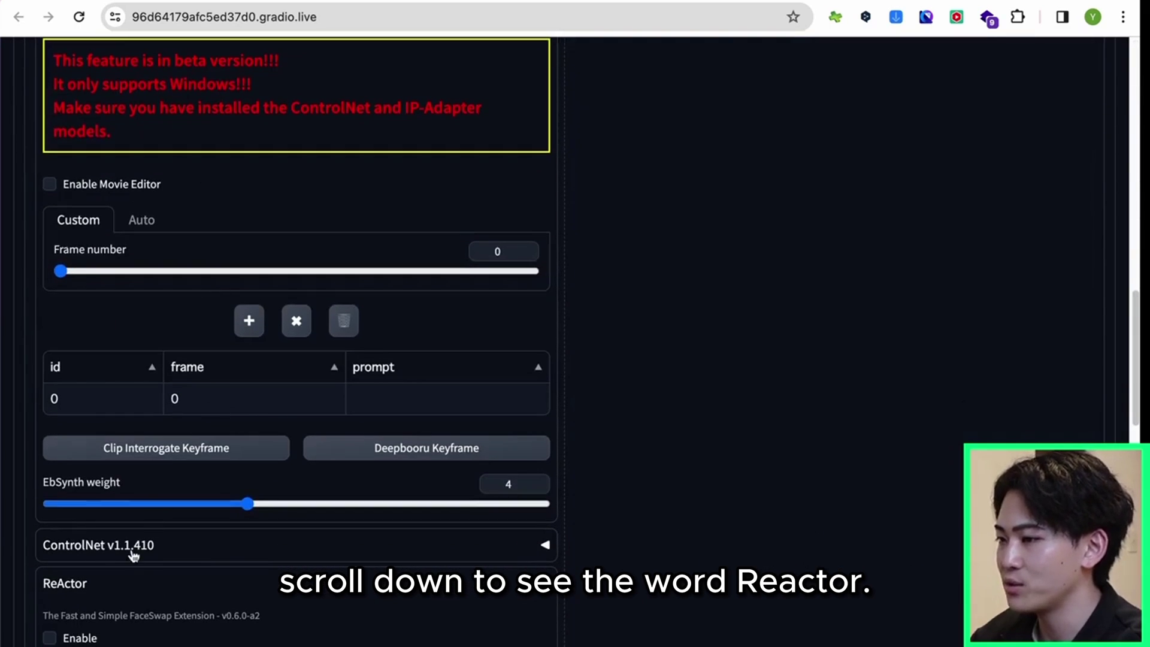
scroll(143, 584, down, 4)
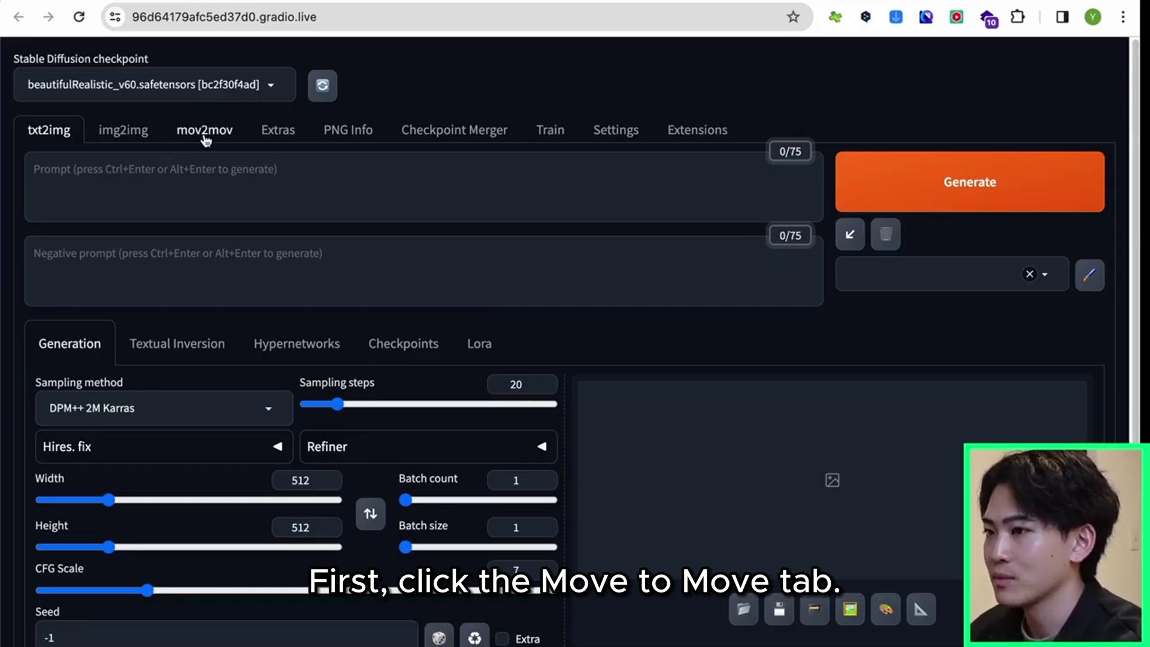
Switch to the mov2mov tab and scroll to the video upload area.
click(204, 135)
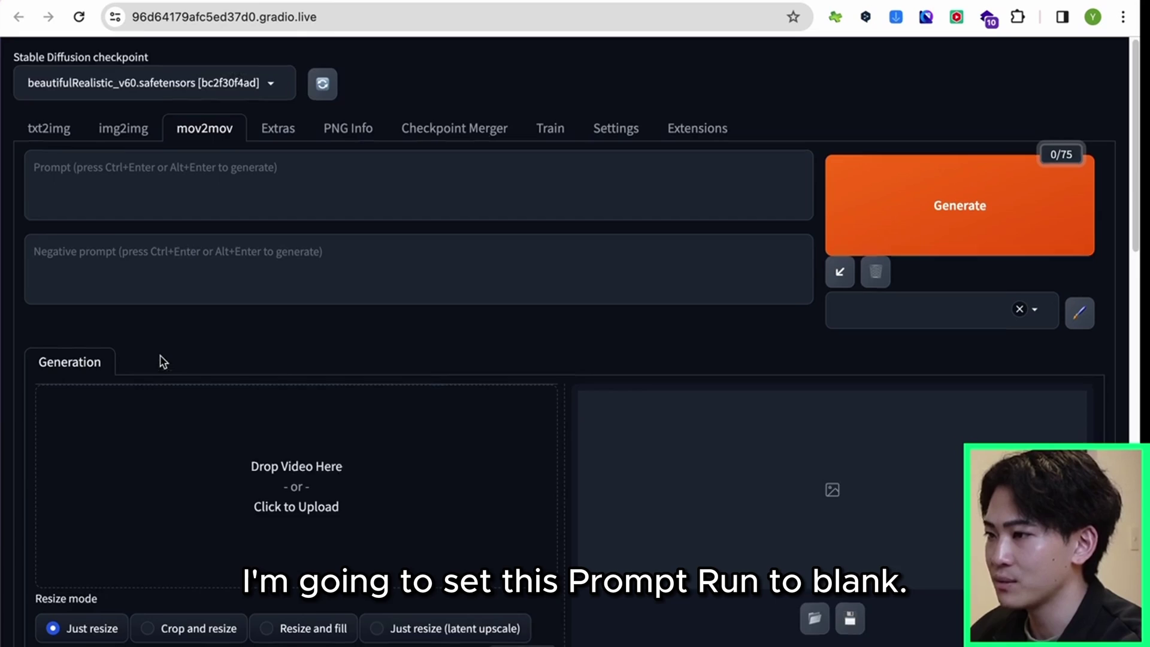
scroll(160, 360, down, 2)
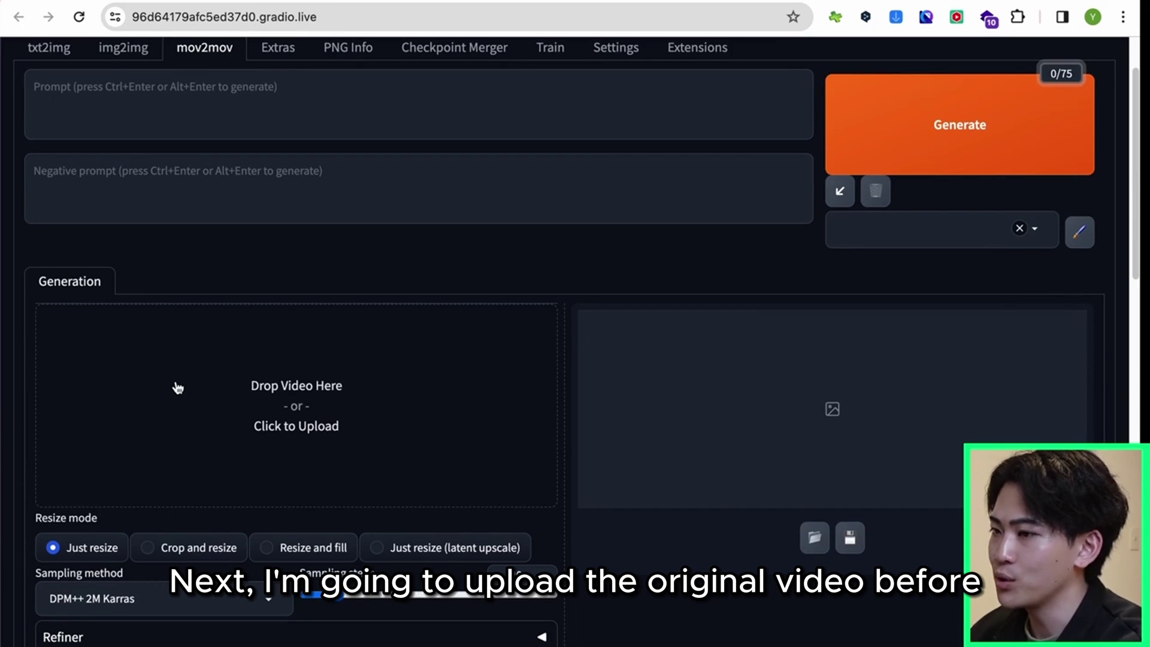
Upload tiktok_dance.mp4 as the source video, keeping sampling steps at 20.
click(200, 386)
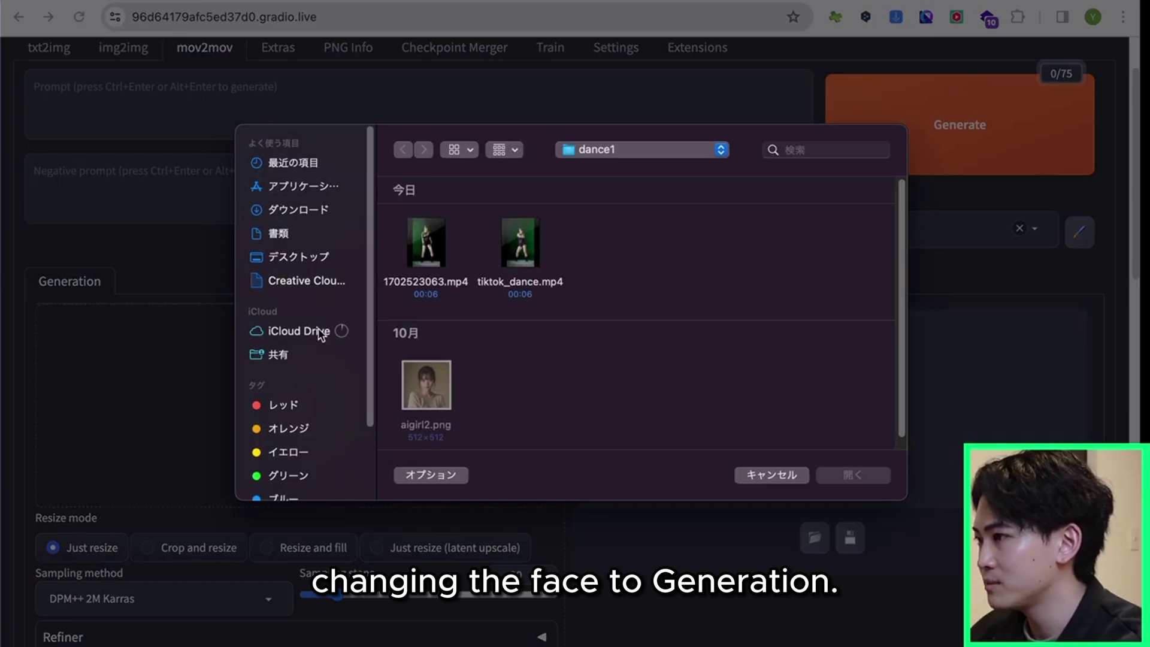
double_click(518, 265)
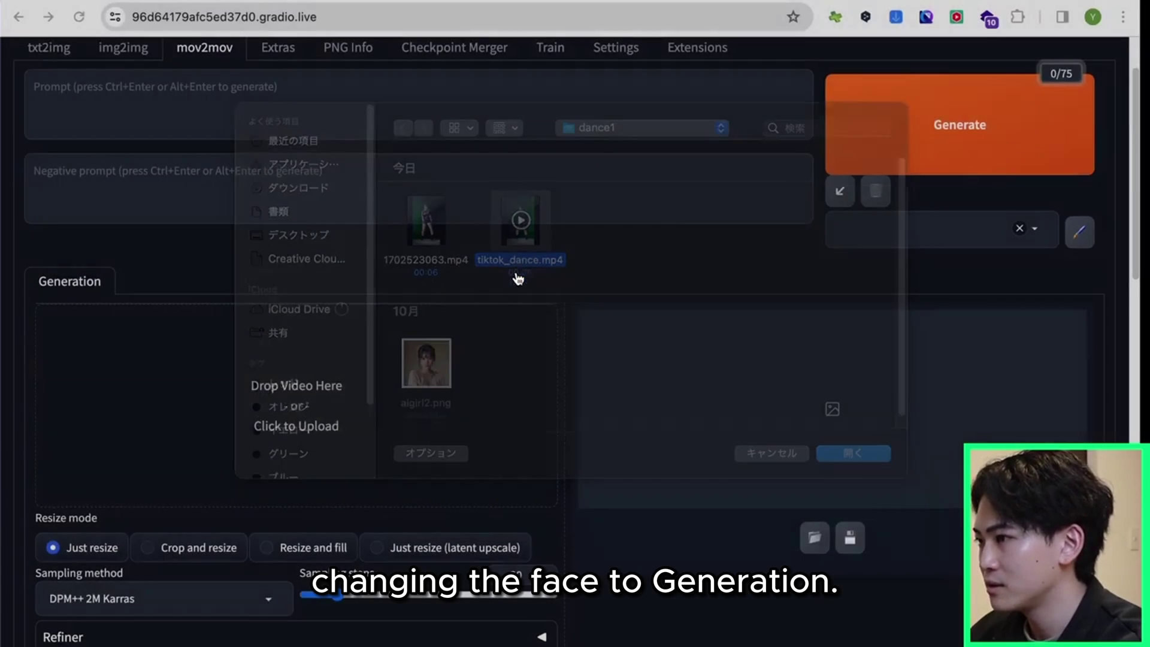
scroll(352, 398, down, 5)
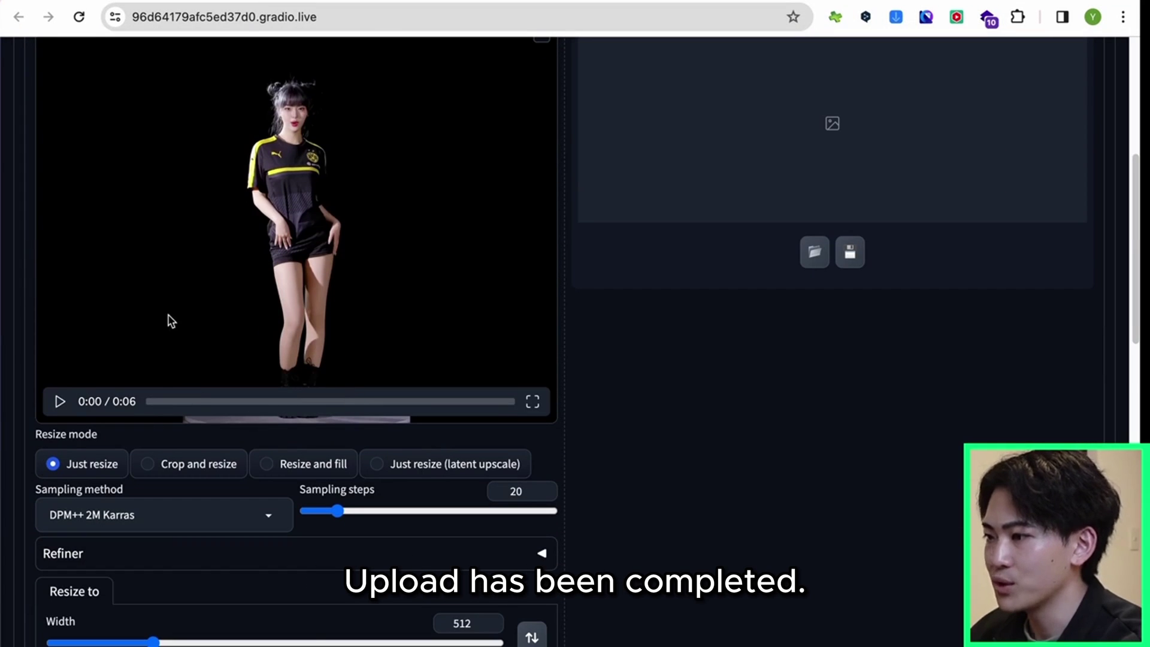
scroll(161, 460, down, 1)
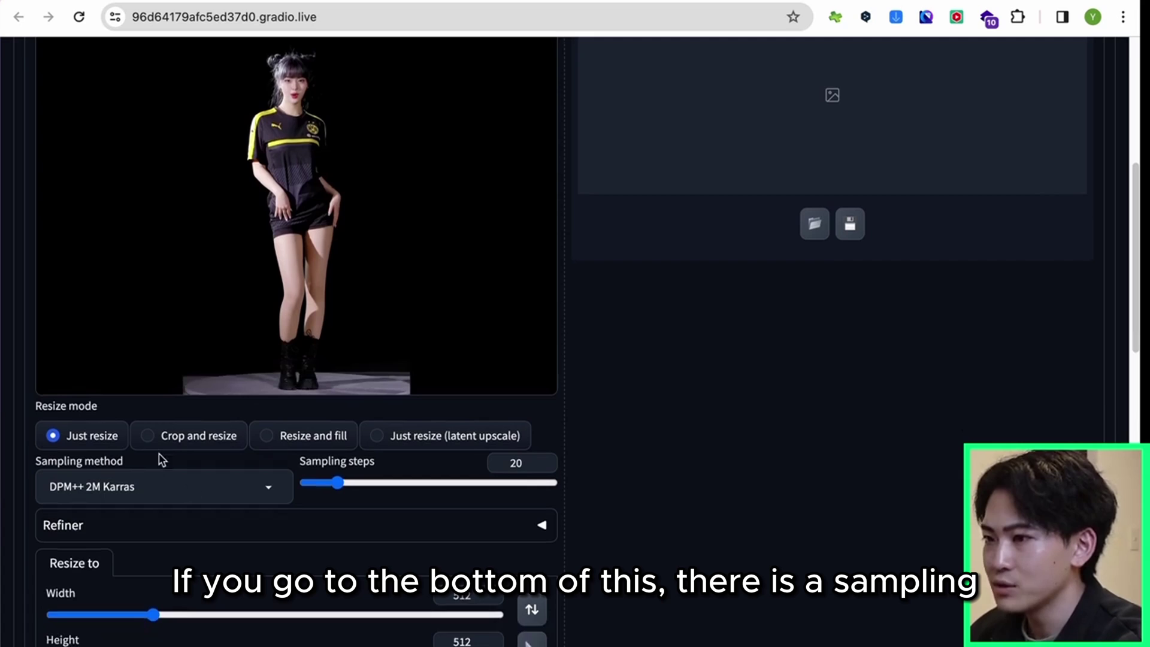
scroll(162, 460, down, 3)
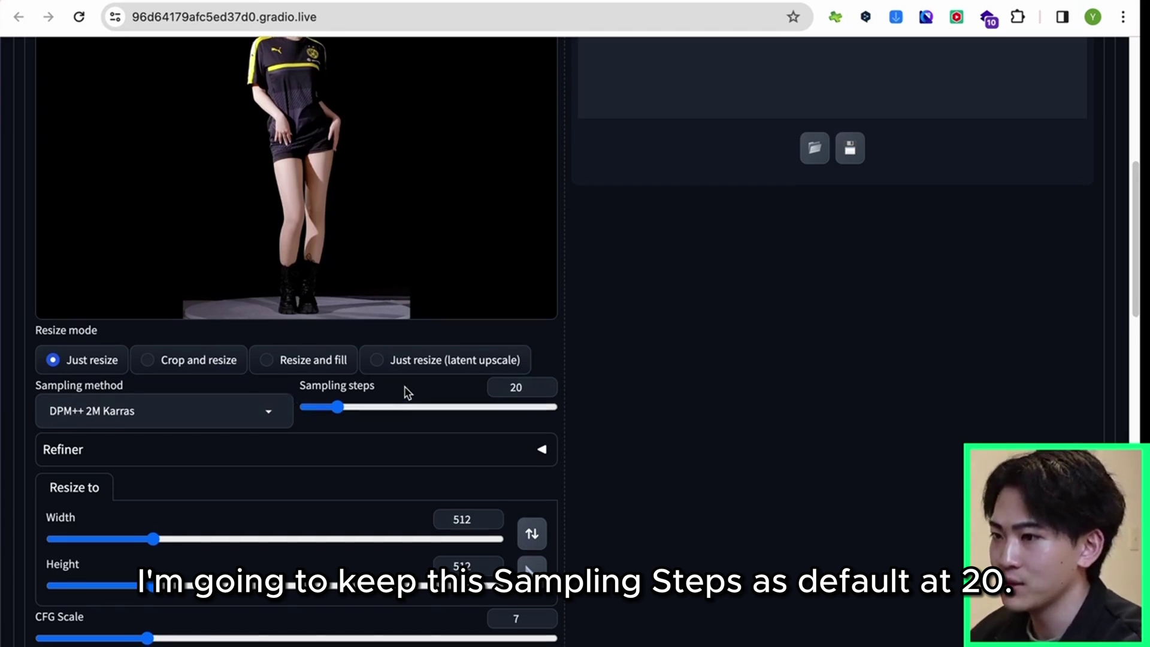
Auto-set width and height from the dance video using the button beside Height.
scroll(408, 393, down, 3)
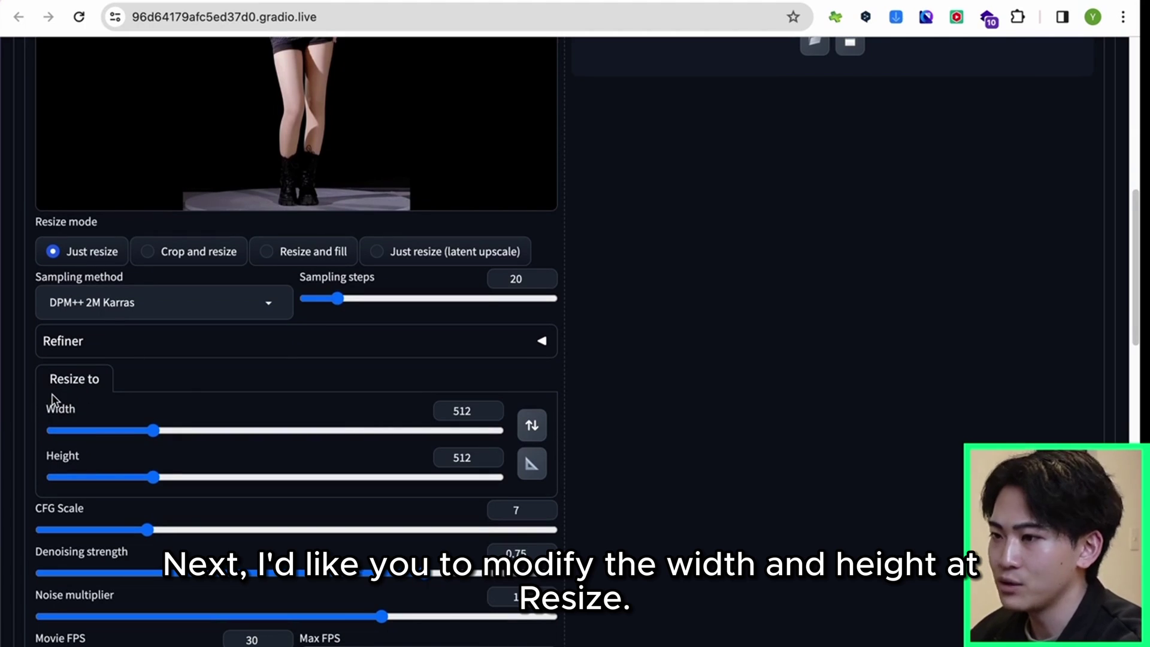
scroll(204, 423, down, 1)
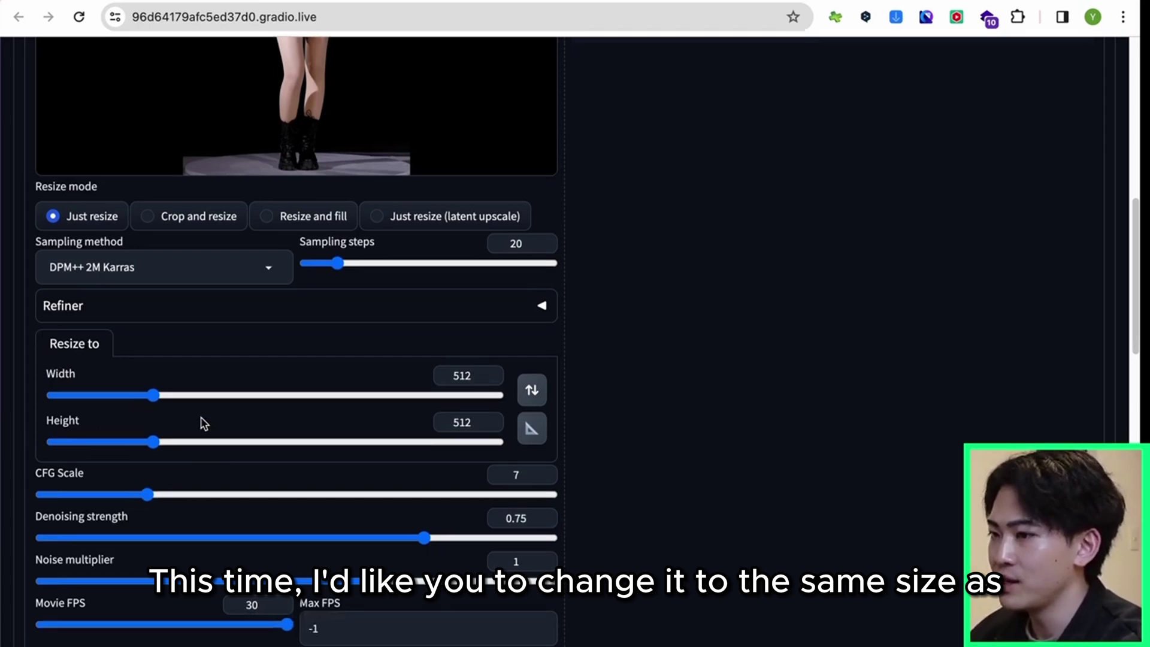
click(531, 429)
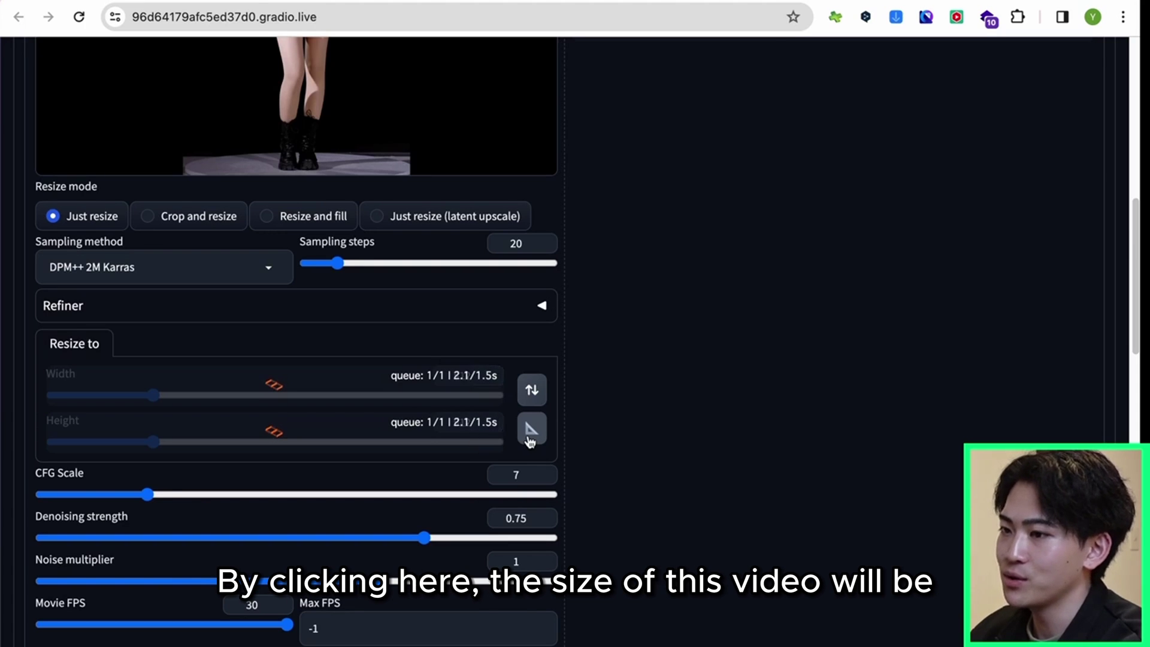
scroll(401, 331, up, 5)
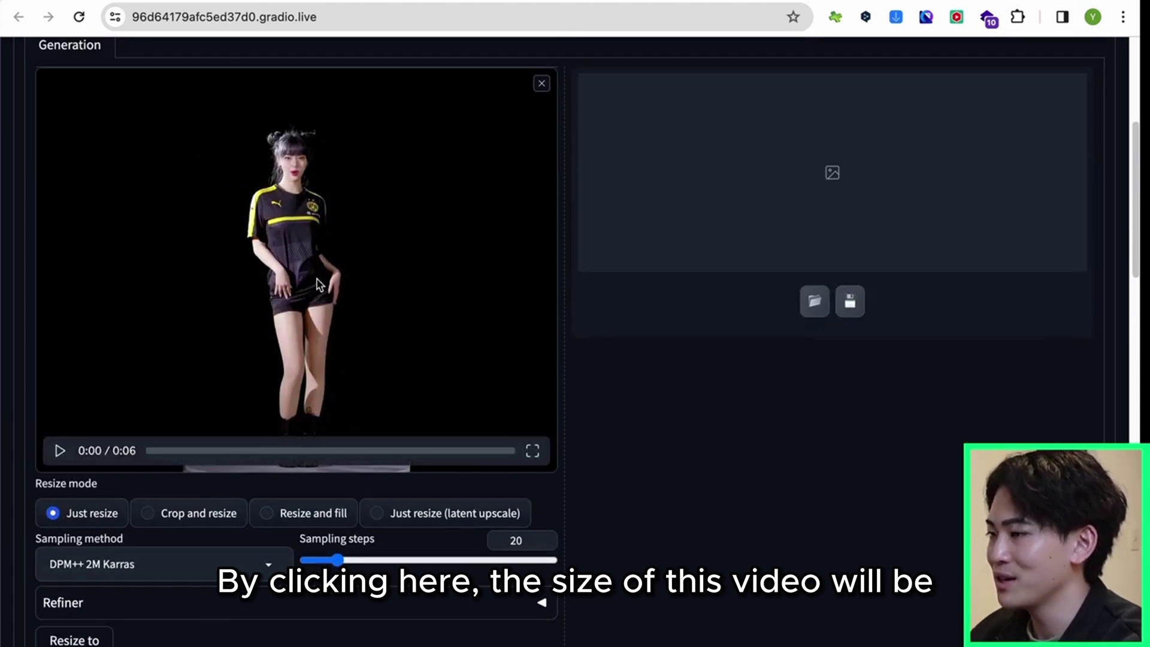
Drag the mov2mov Denoising strength slider all the way down to 0.
scroll(321, 283, down, 5)
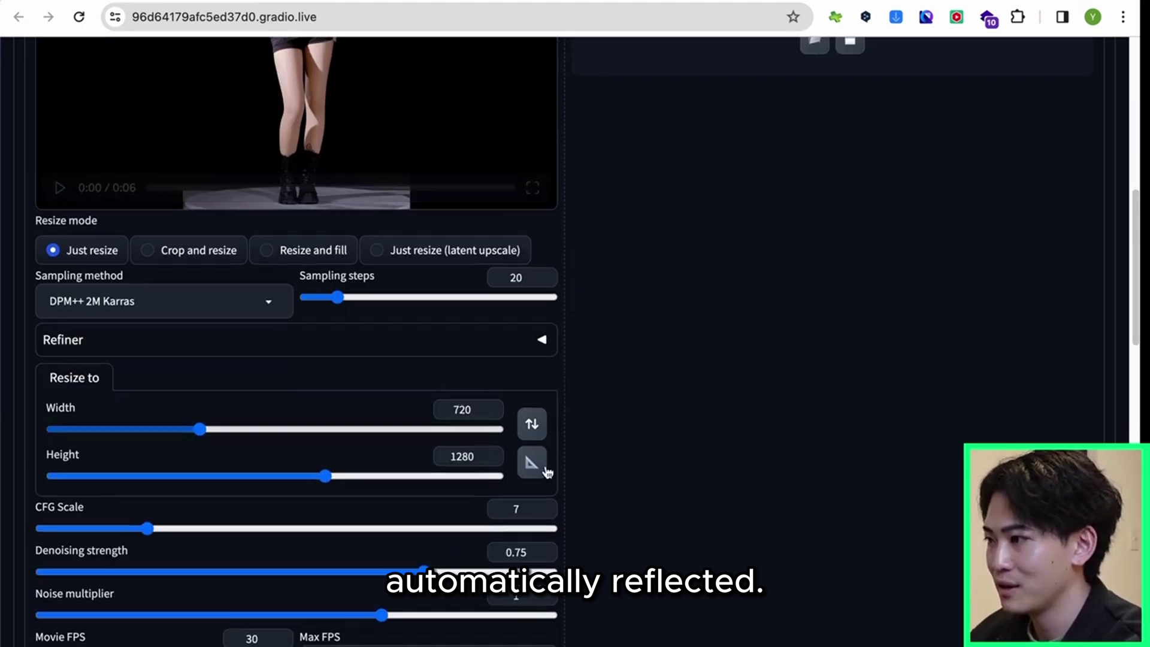
scroll(368, 365, down, 2)
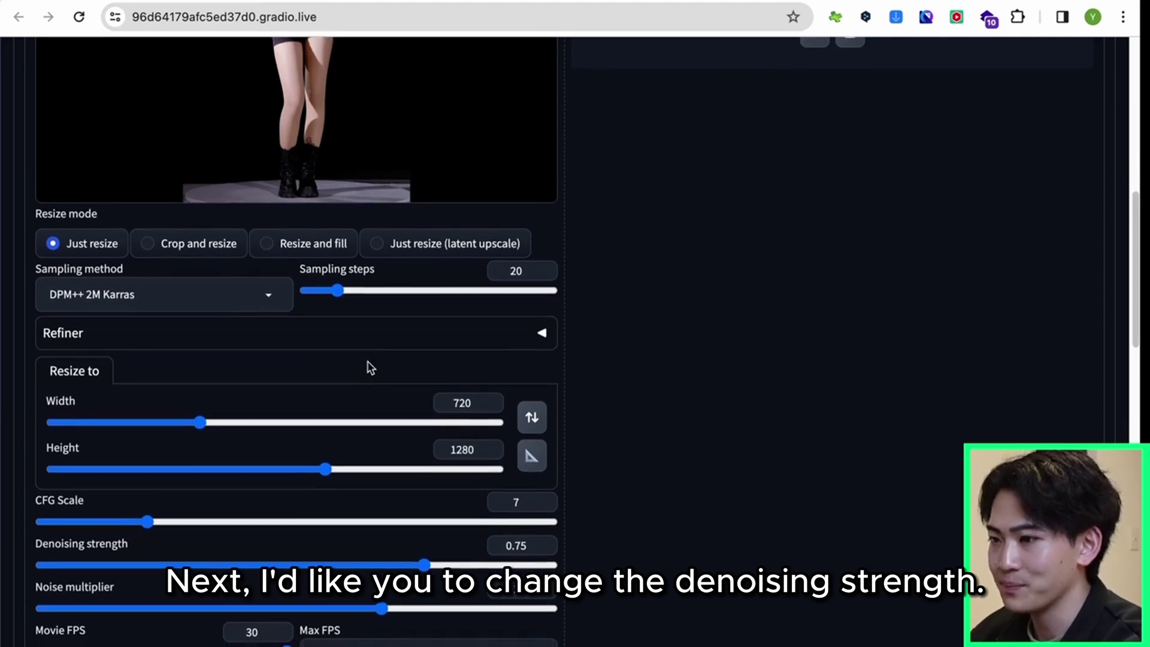
scroll(368, 365, down, 1)
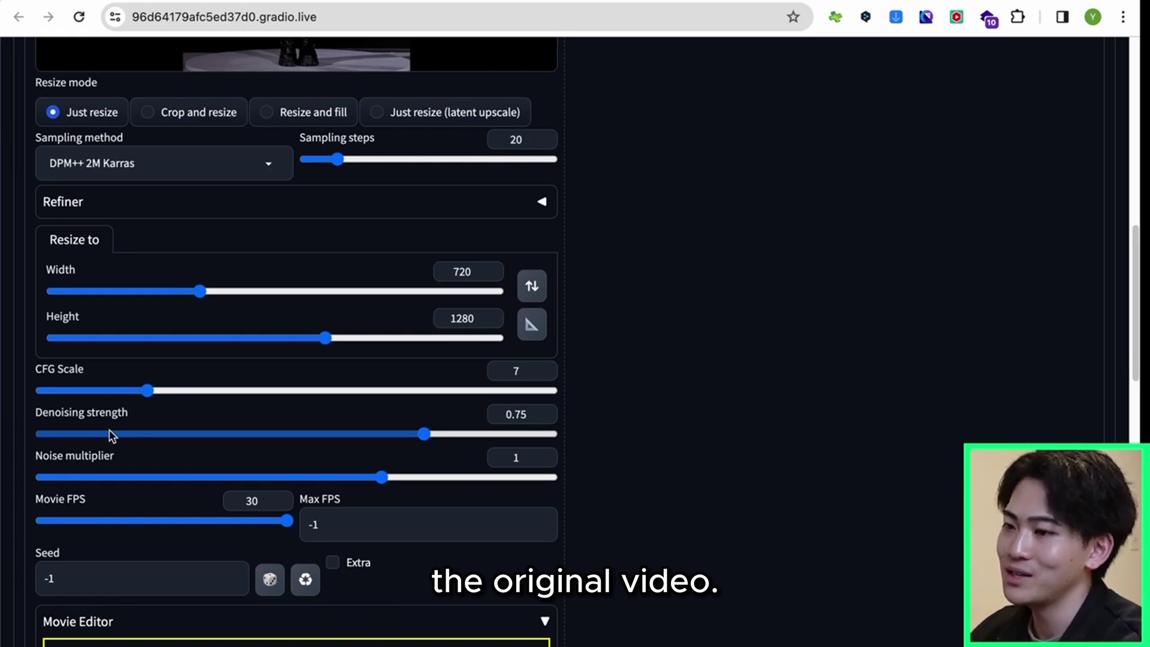
click(340, 433)
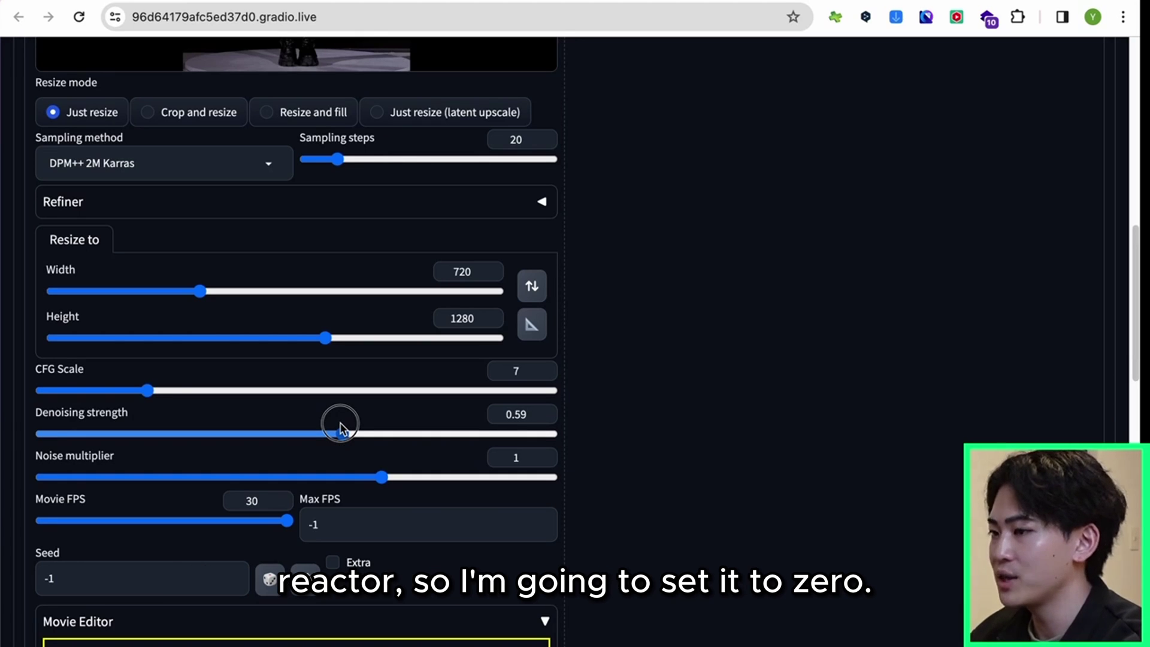
drag(339, 427, 40, 413)
scroll(178, 411, down, 1)
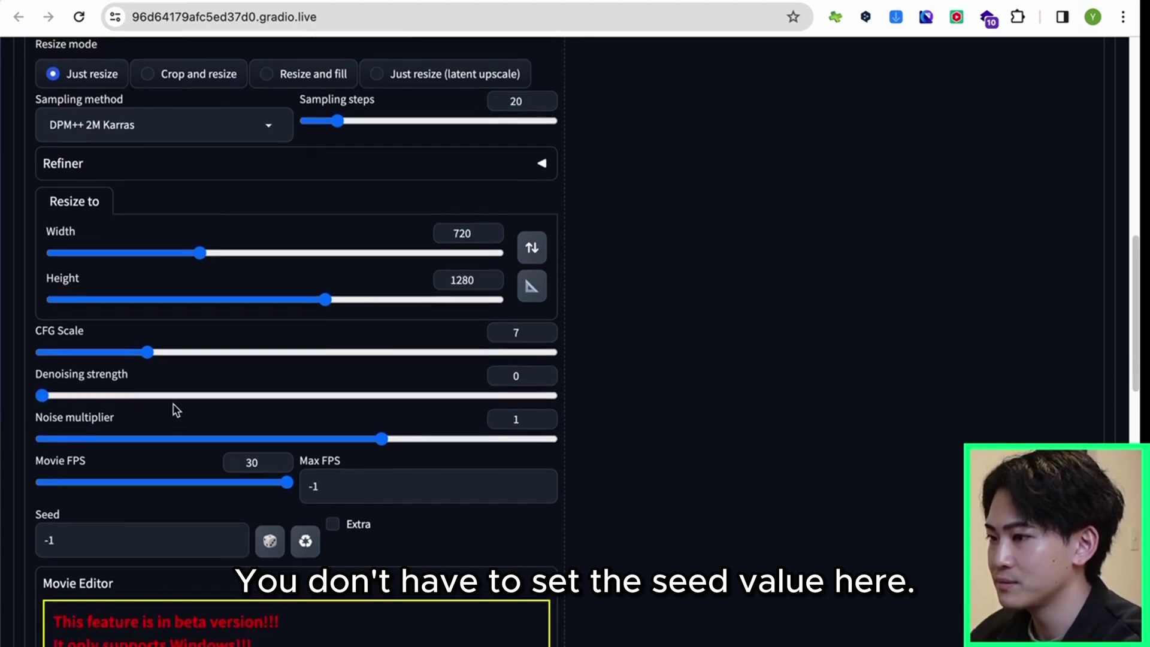
scroll(176, 410, down, 1)
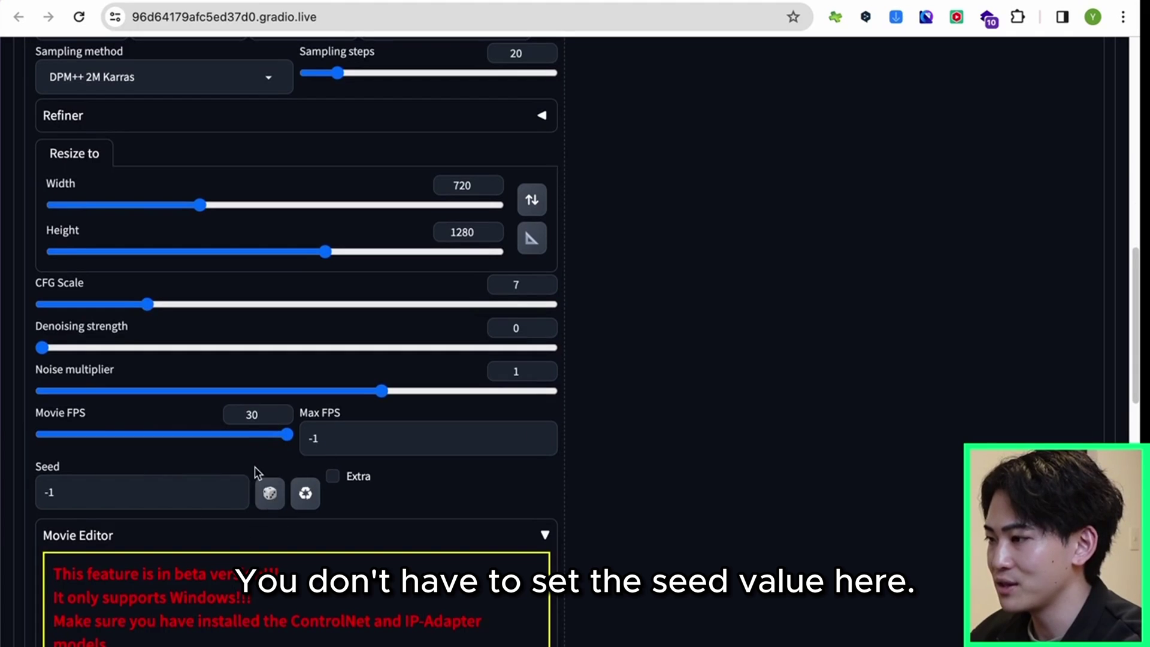
scroll(254, 473, down, 6)
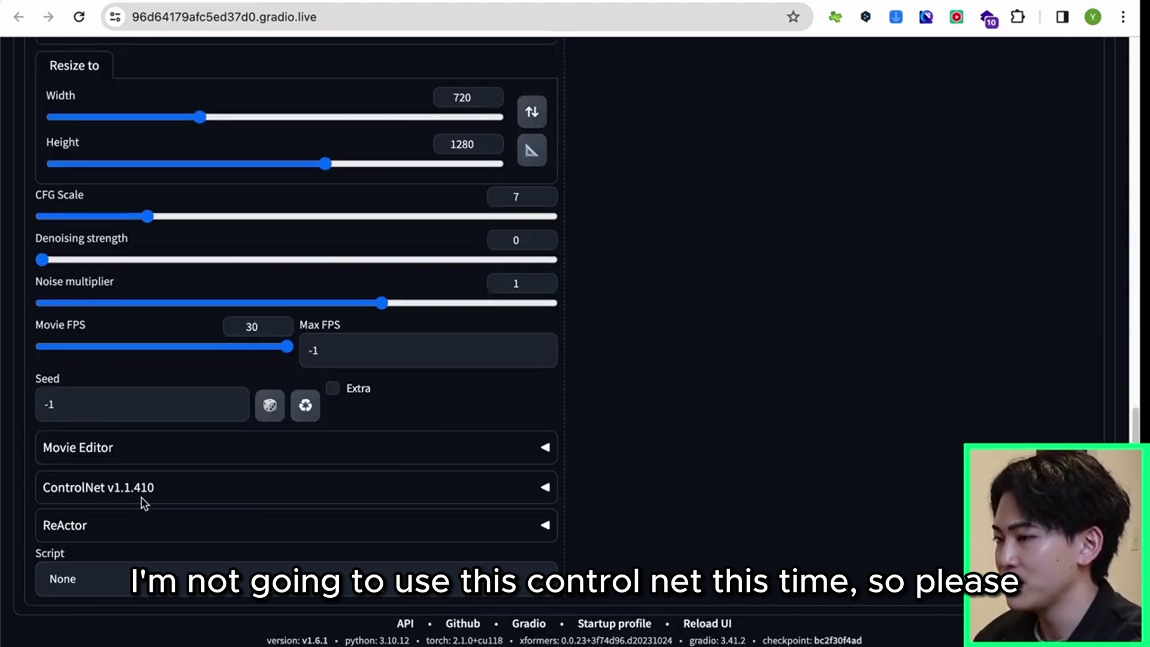
Expand the ReActor accordion and scroll to its Single Source Image area.
click(138, 534)
scroll(149, 495, down, 4)
scroll(148, 495, down, 3)
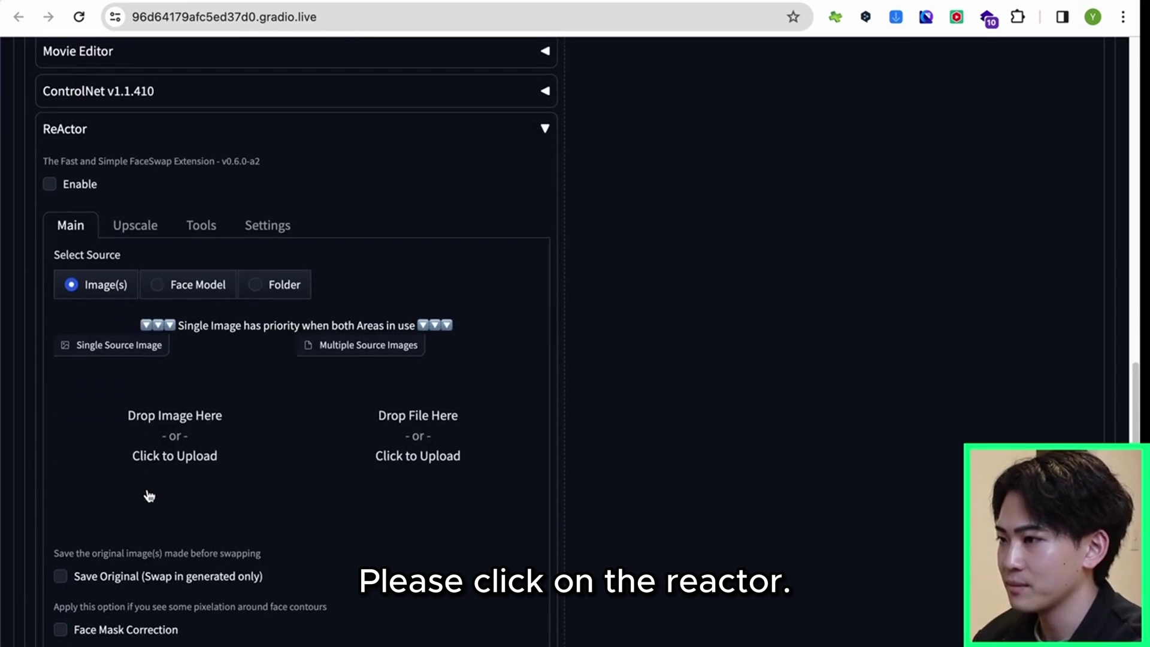
scroll(149, 496, down, 1)
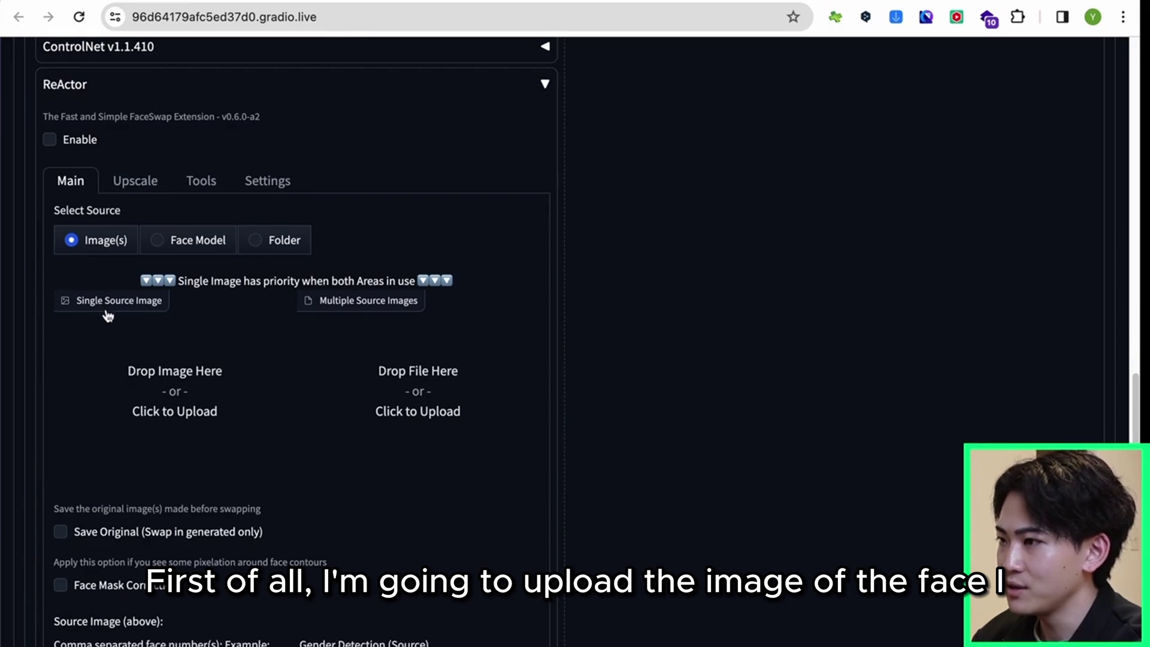
Upload aigirl2.png as ReActor's single source face image.
click(176, 384)
click(419, 386)
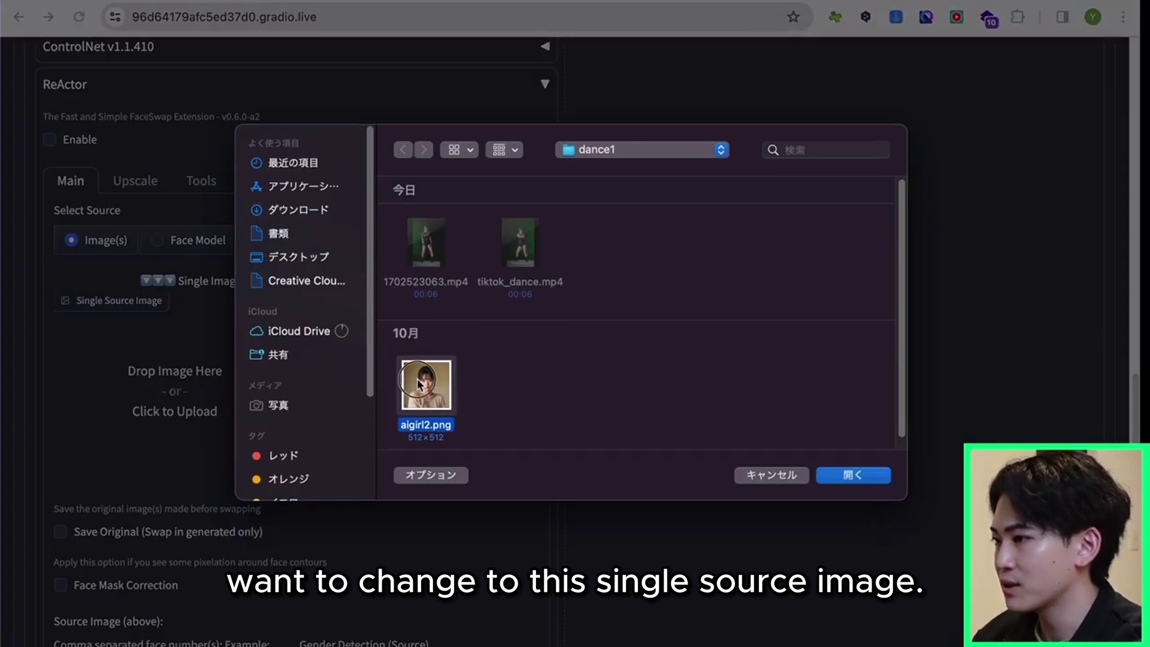
double_click(419, 385)
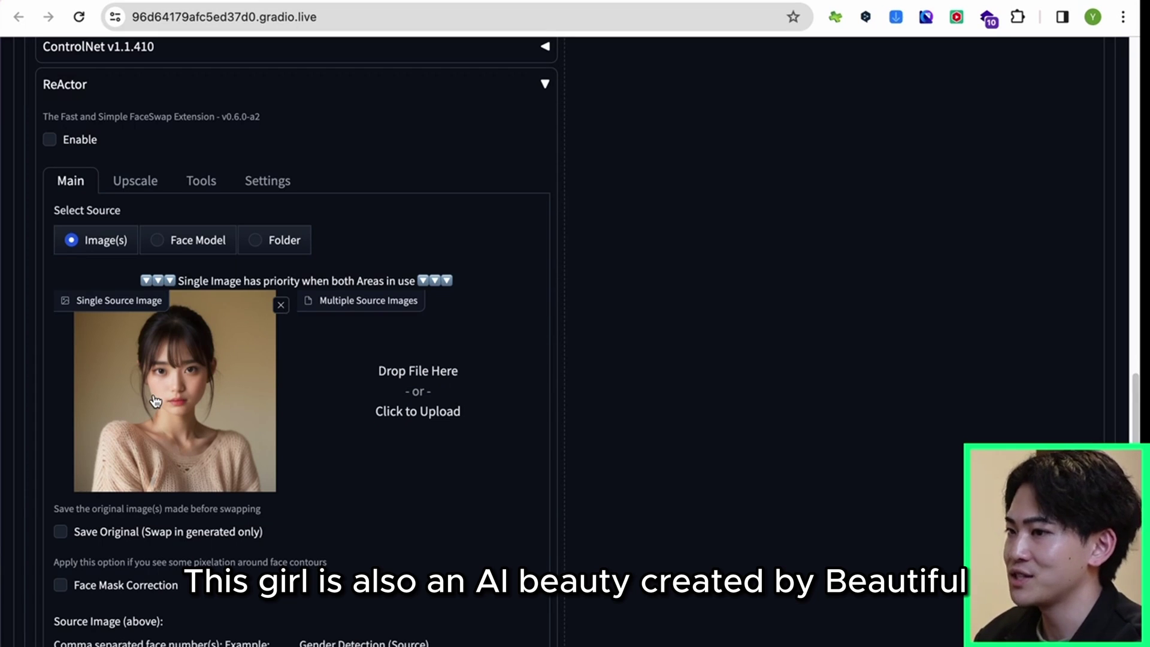
scroll(153, 403, up, 1)
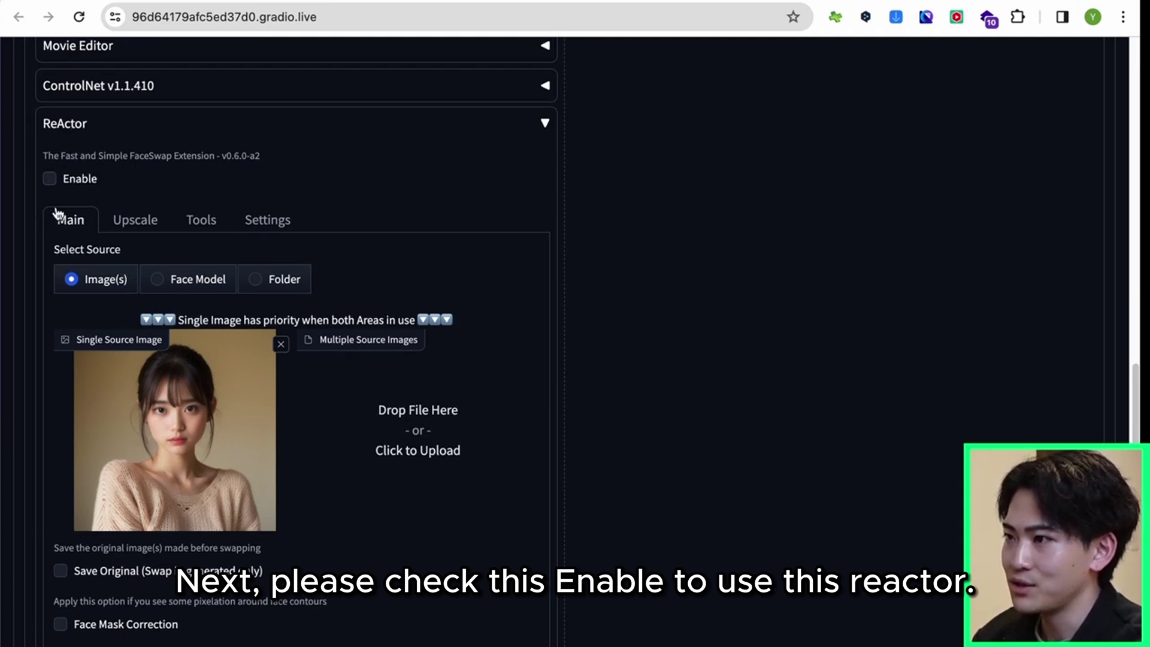
Tick Enable to turn on the ReActor face swap.
click(74, 187)
scroll(236, 299, down, 8)
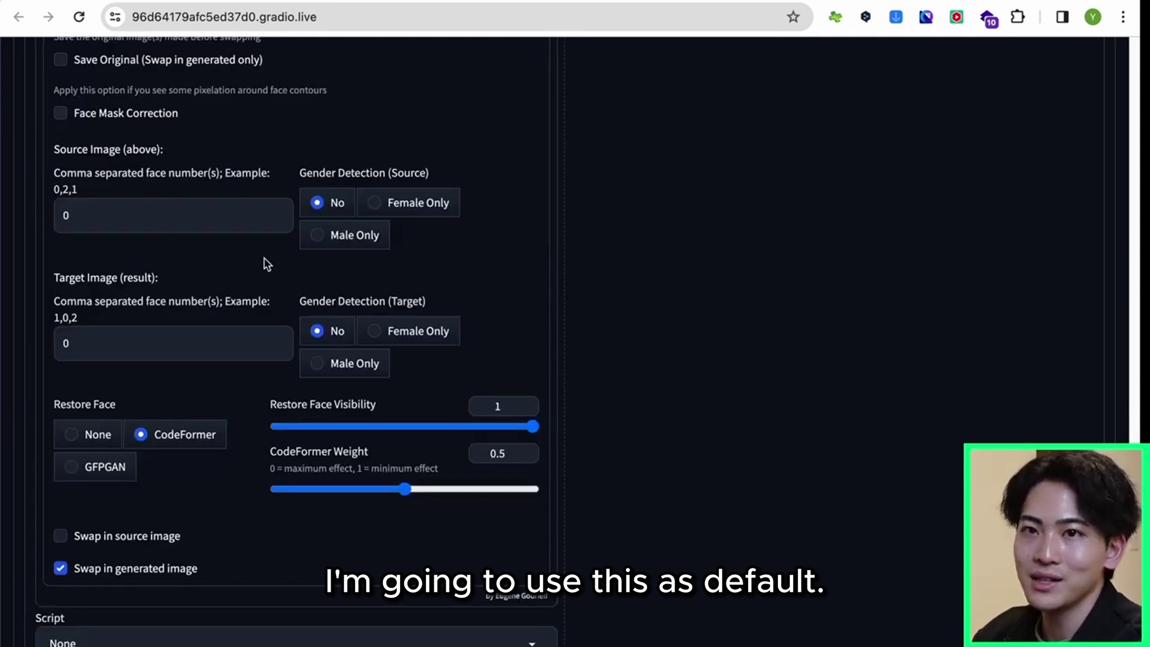
scroll(322, 172, up, 1)
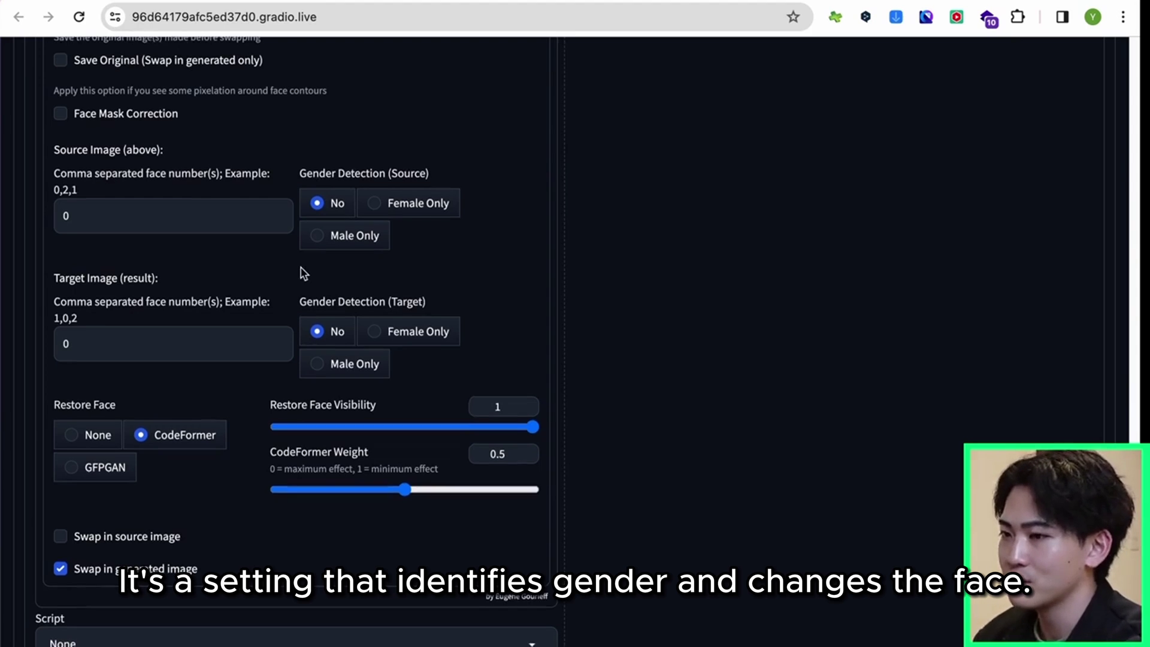
Keep CodeFormer face restoration and drag its weight slider to 0.
scroll(57, 371, down, 1)
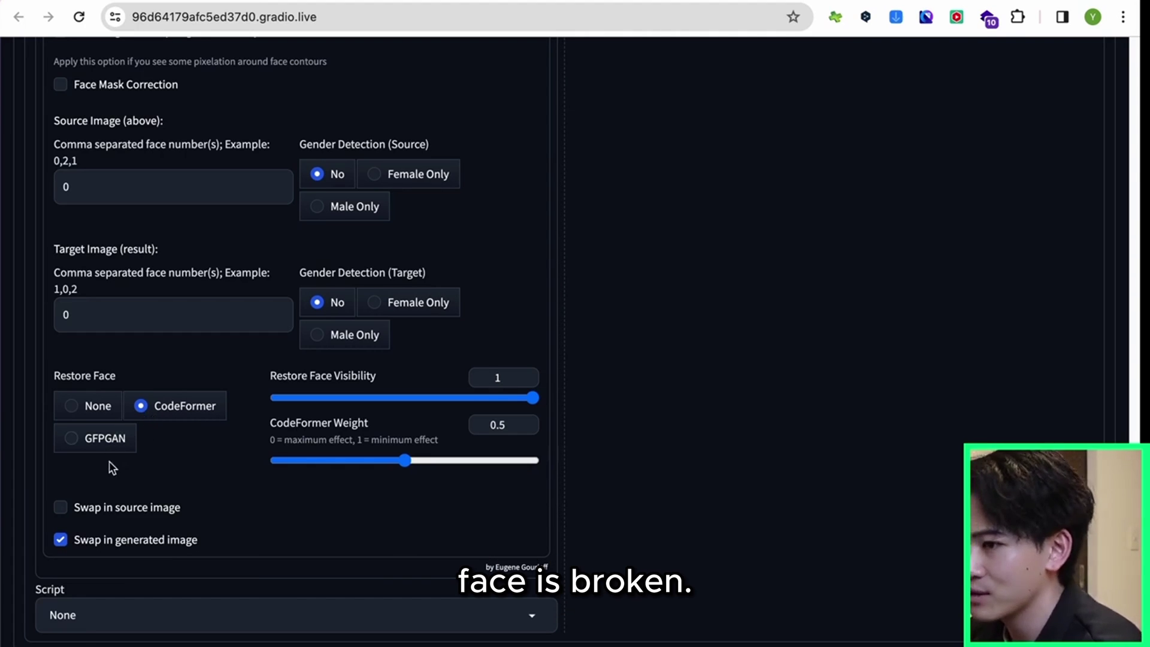
scroll(111, 468, down, 1)
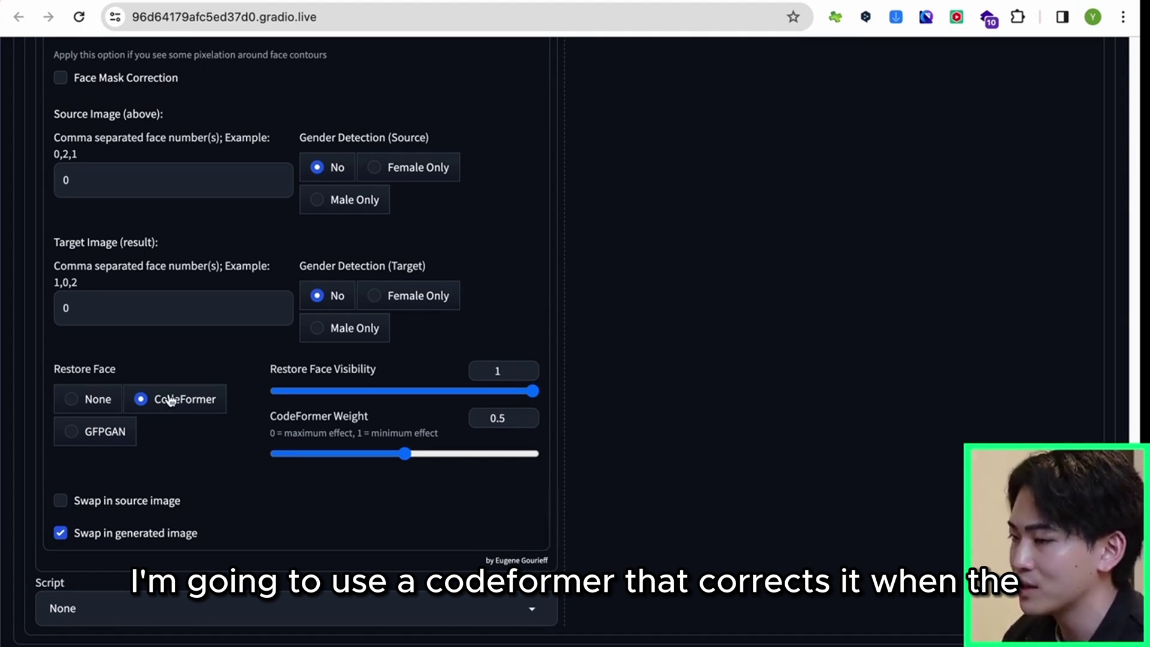
scroll(310, 414, down, 1)
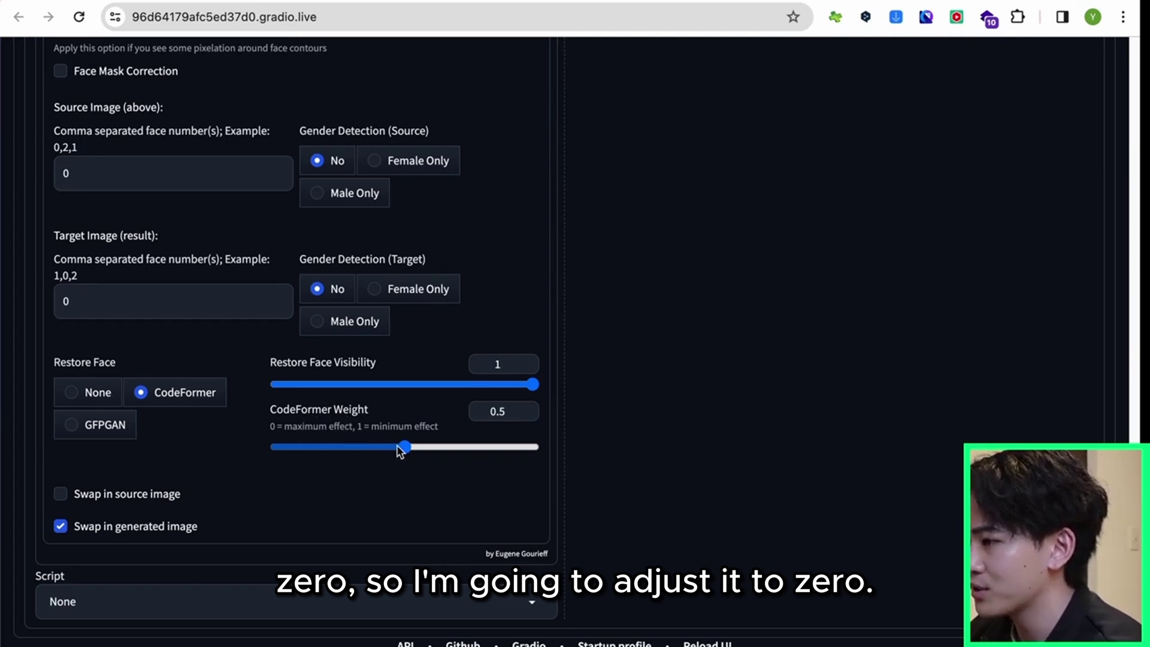
drag(400, 448, 231, 429)
scroll(359, 413, down, 2)
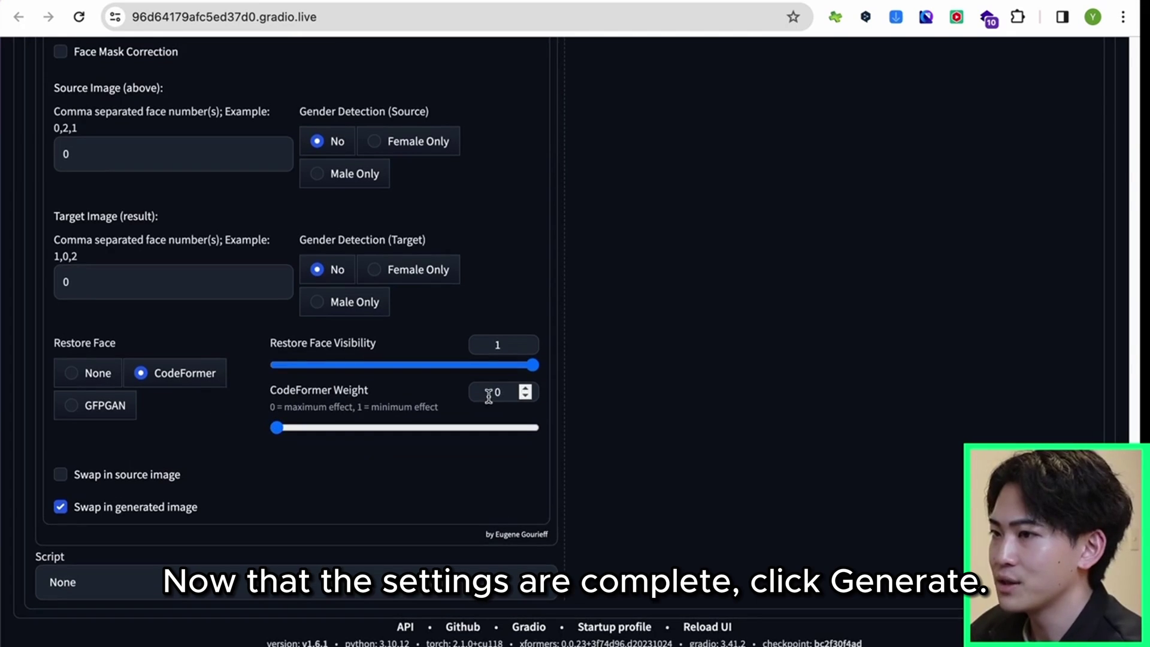
Start generating the mov2mov video that swaps the uploaded face onto the dancer via ReActor.
scroll(489, 395, up, 20)
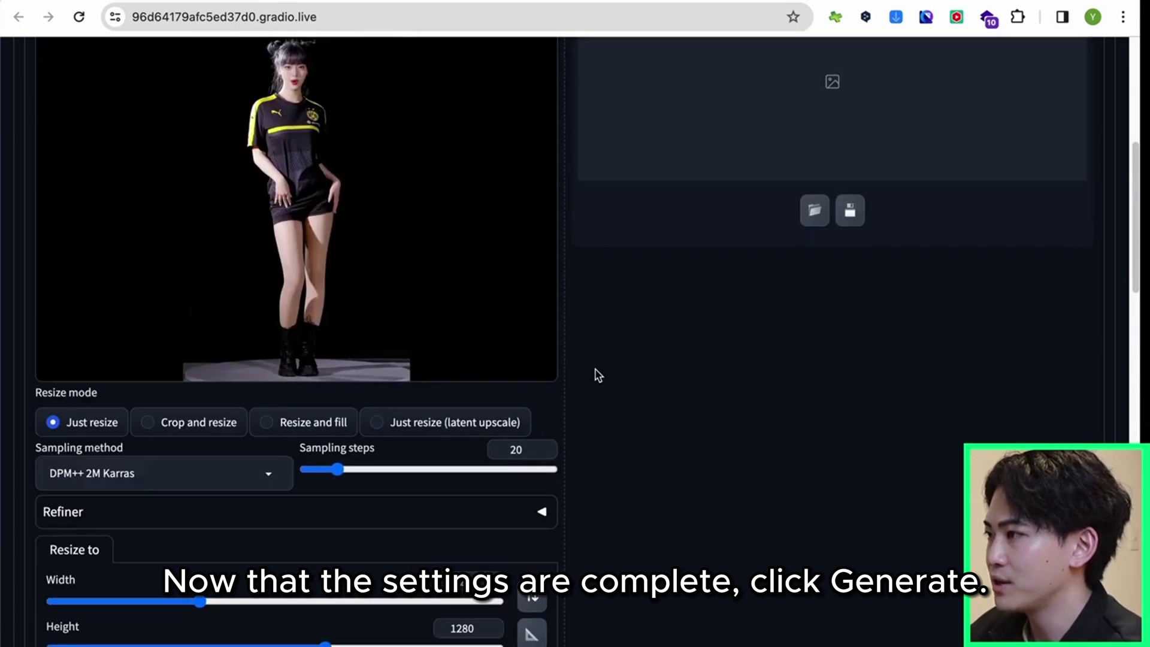
scroll(699, 254, up, 4)
scroll(357, 87, up, 2)
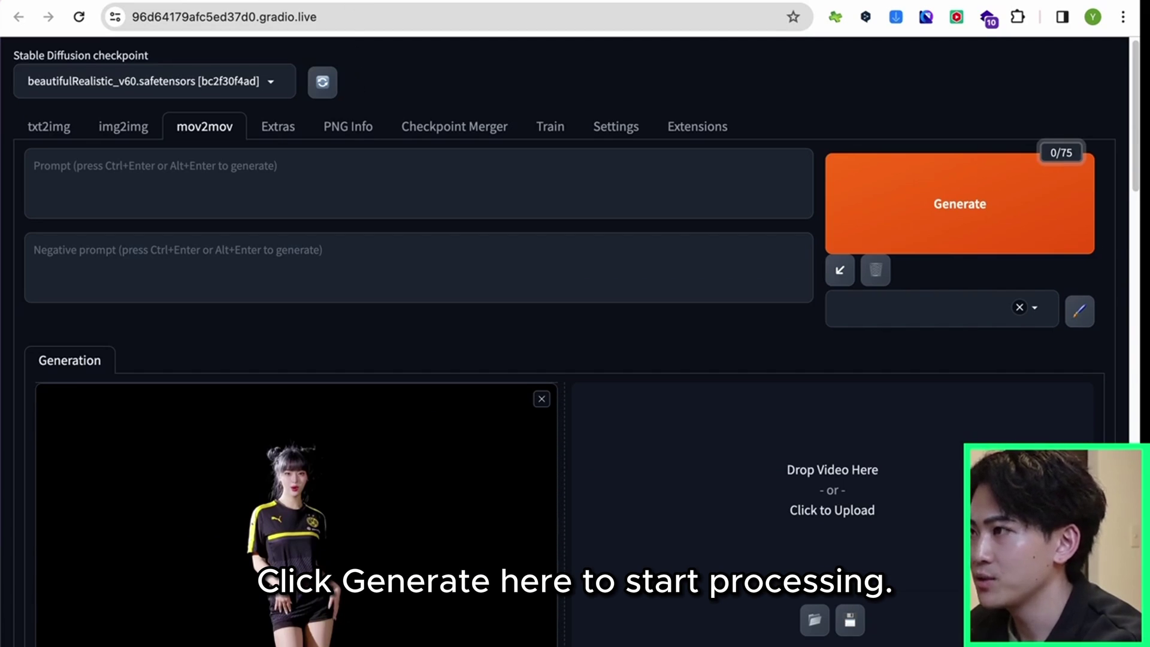
click(270, 2)
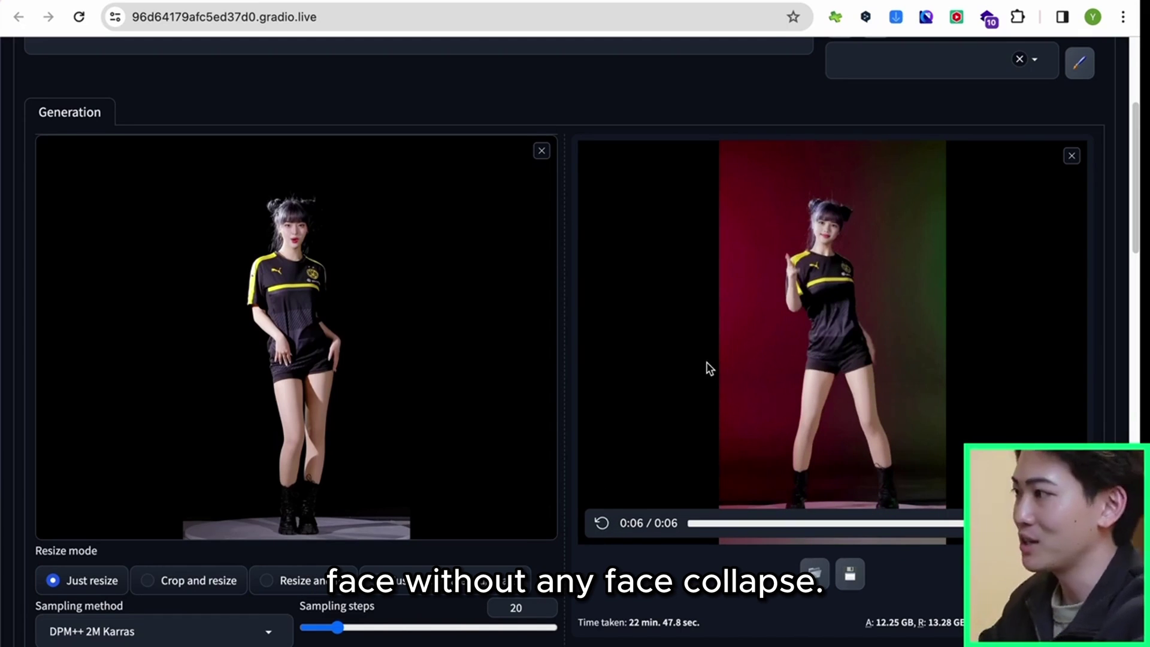
scroll(713, 369, up, 3)
scroll(713, 368, down, 1)
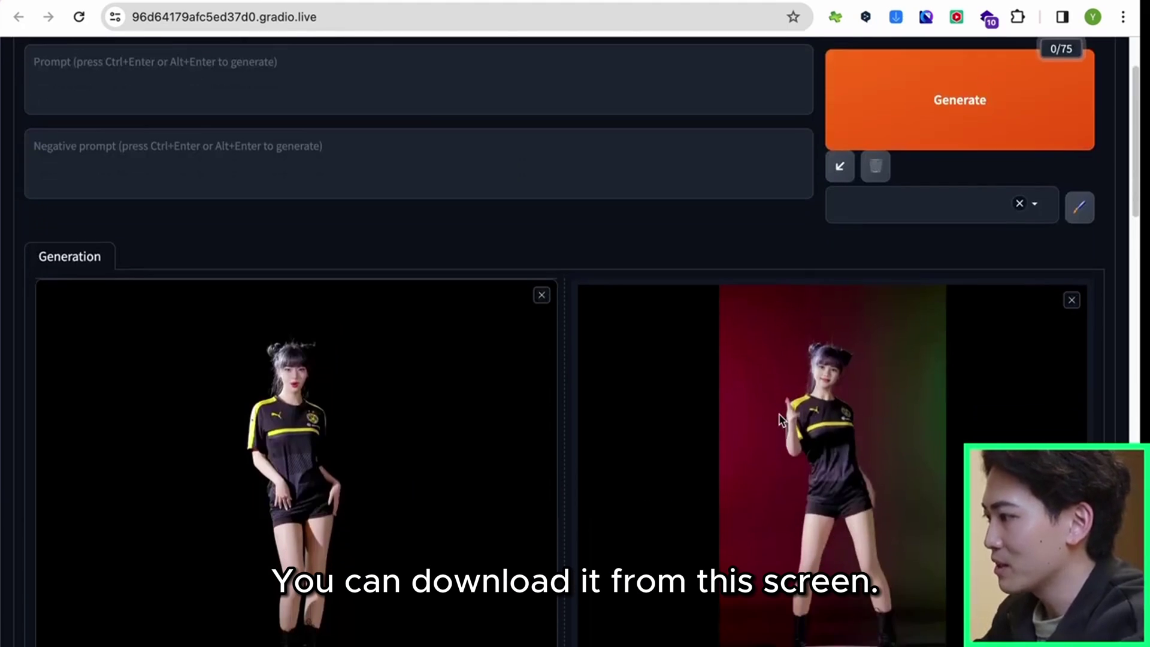
right_click(780, 412)
click(843, 491)
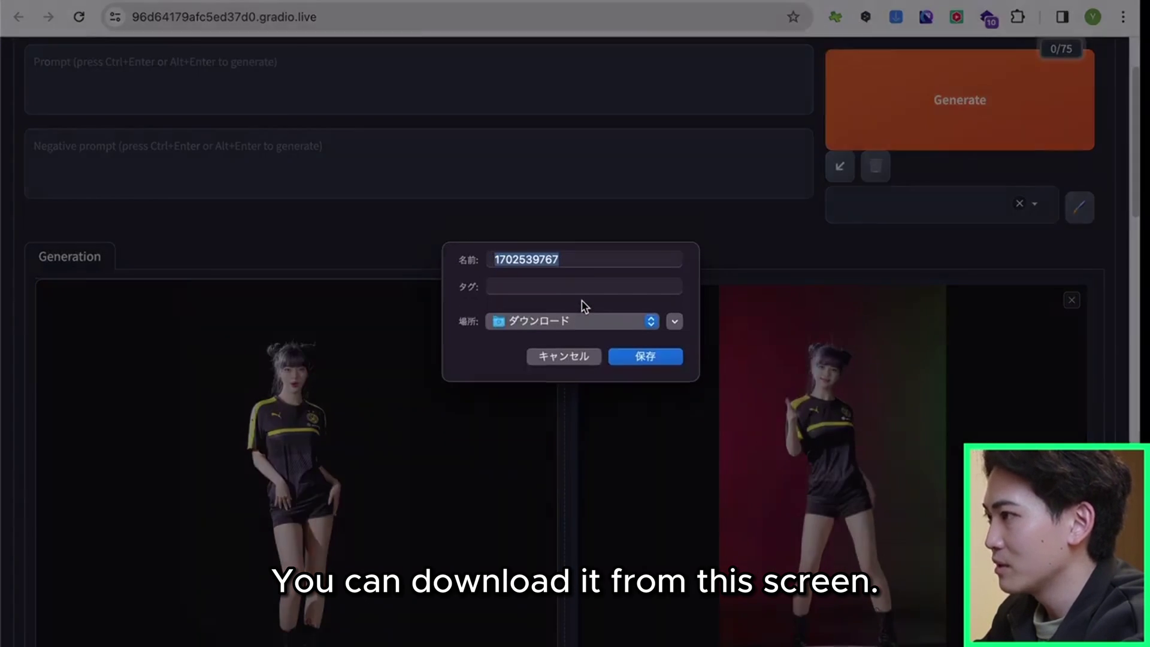
click(547, 357)
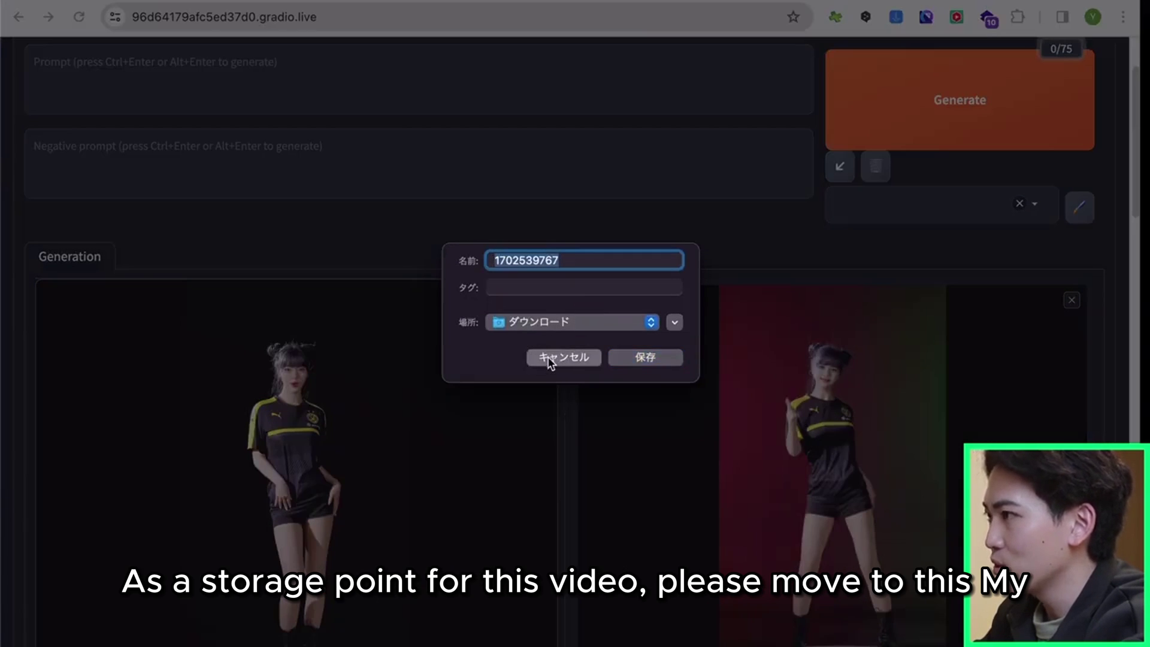
In Google Drive, browse to sd/stable-diffusion-webui/outputs/mov2mov-videos and open 1702539767.mp4.
click(590, 3)
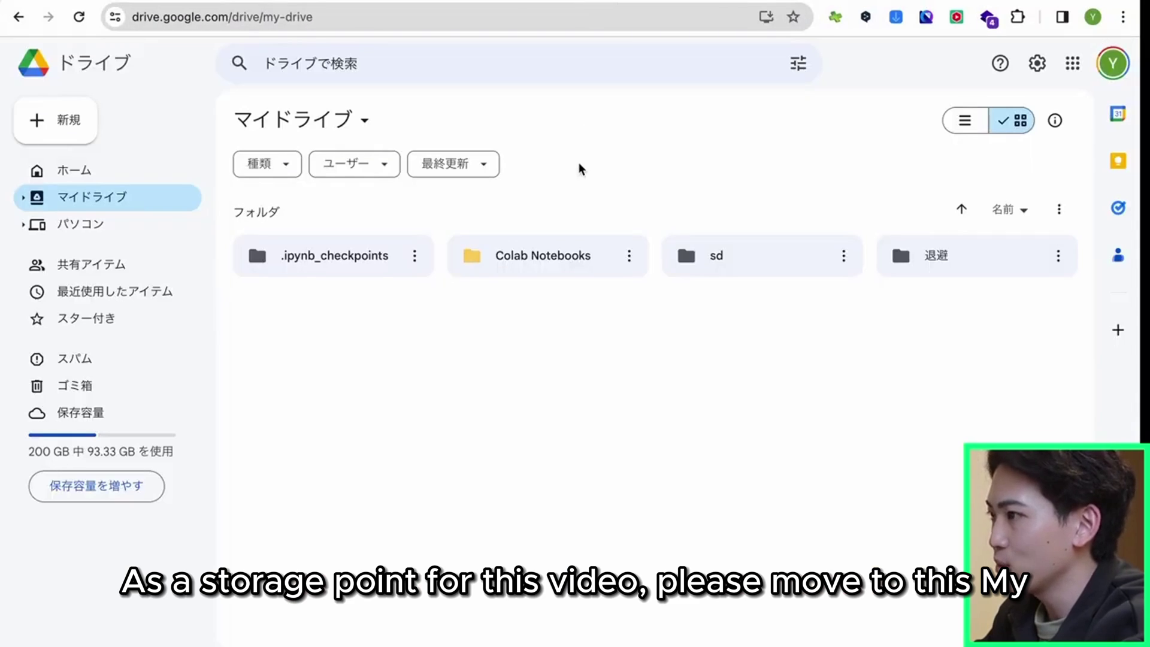
double_click(702, 259)
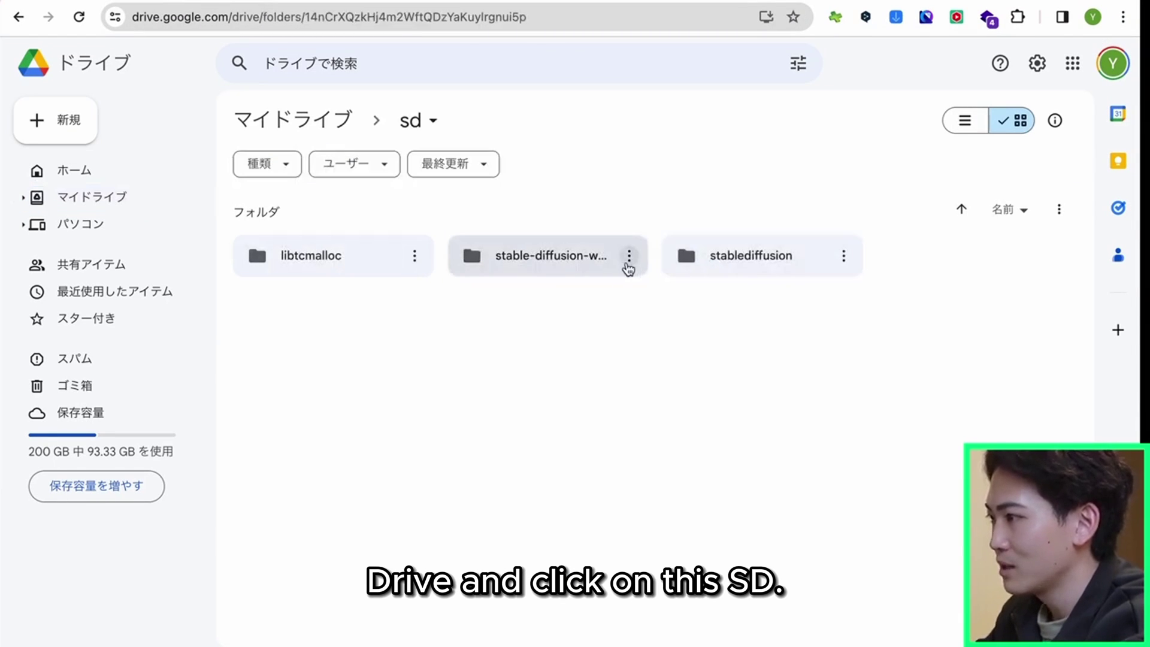
double_click(591, 262)
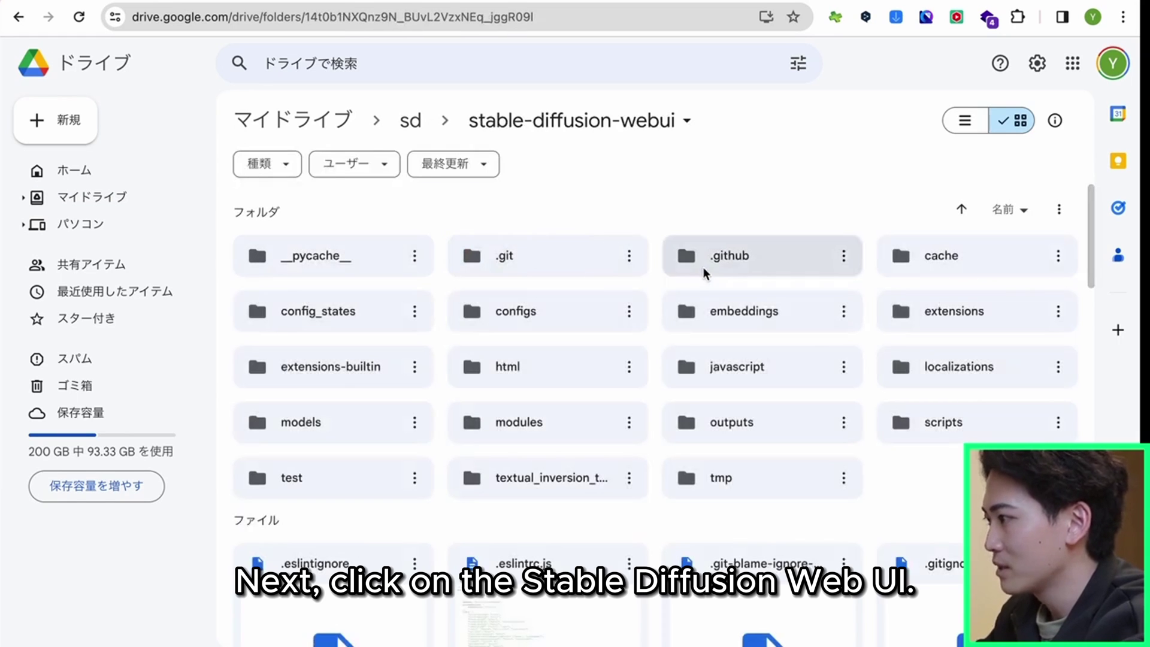
double_click(758, 427)
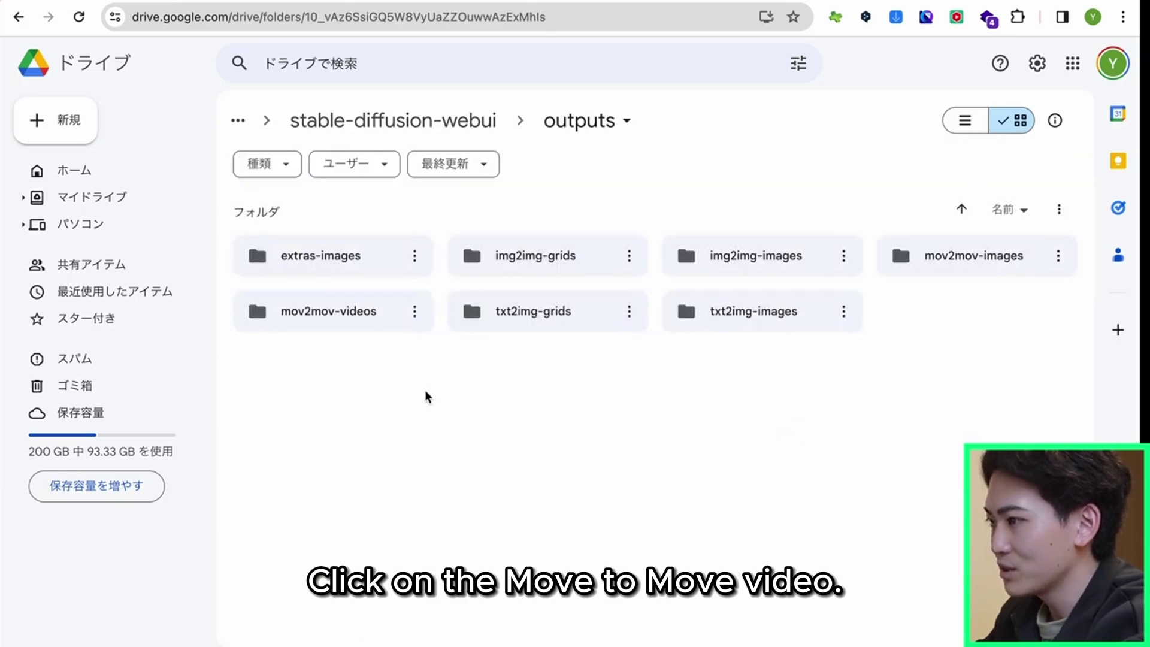
double_click(344, 321)
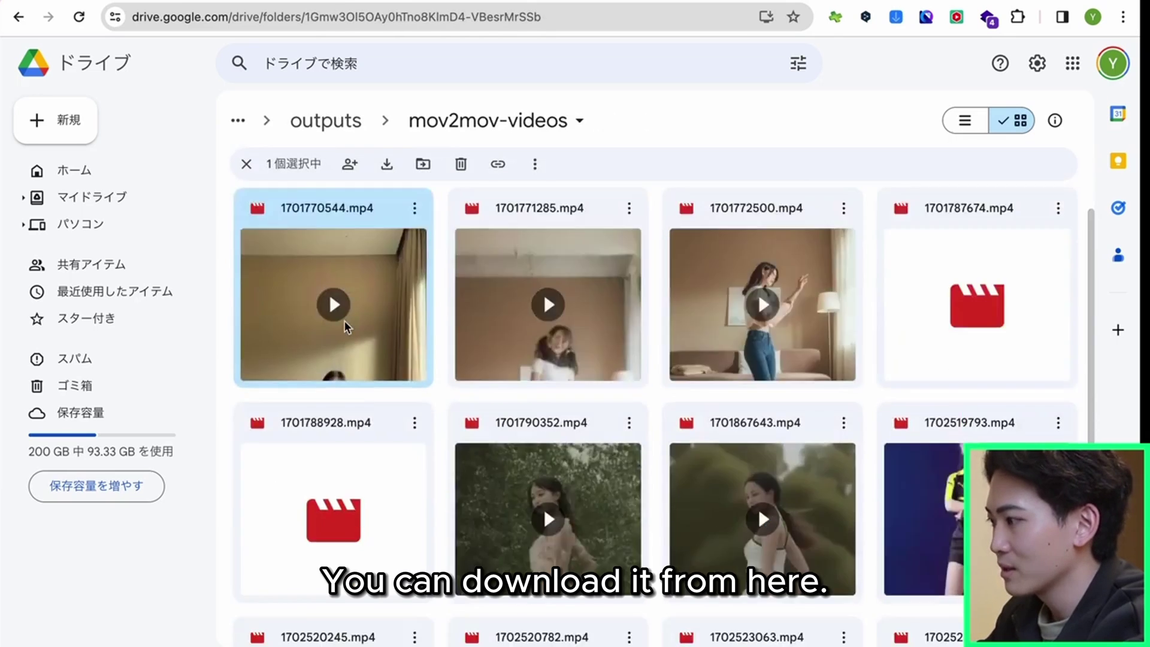
scroll(344, 321, down, 5)
double_click(302, 514)
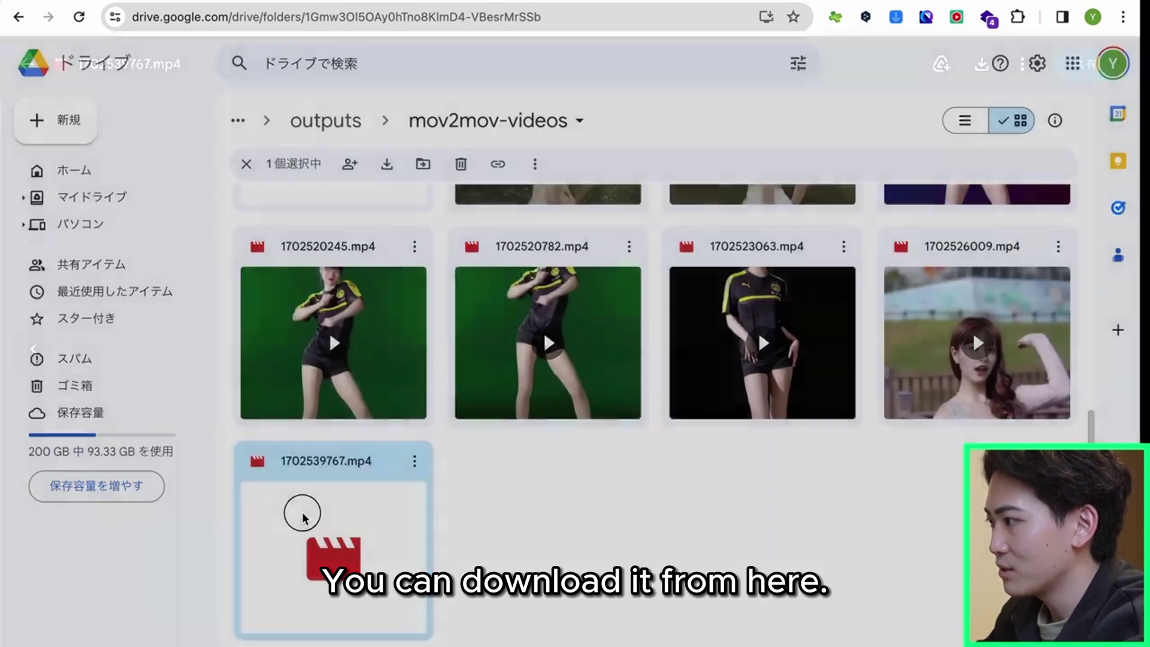